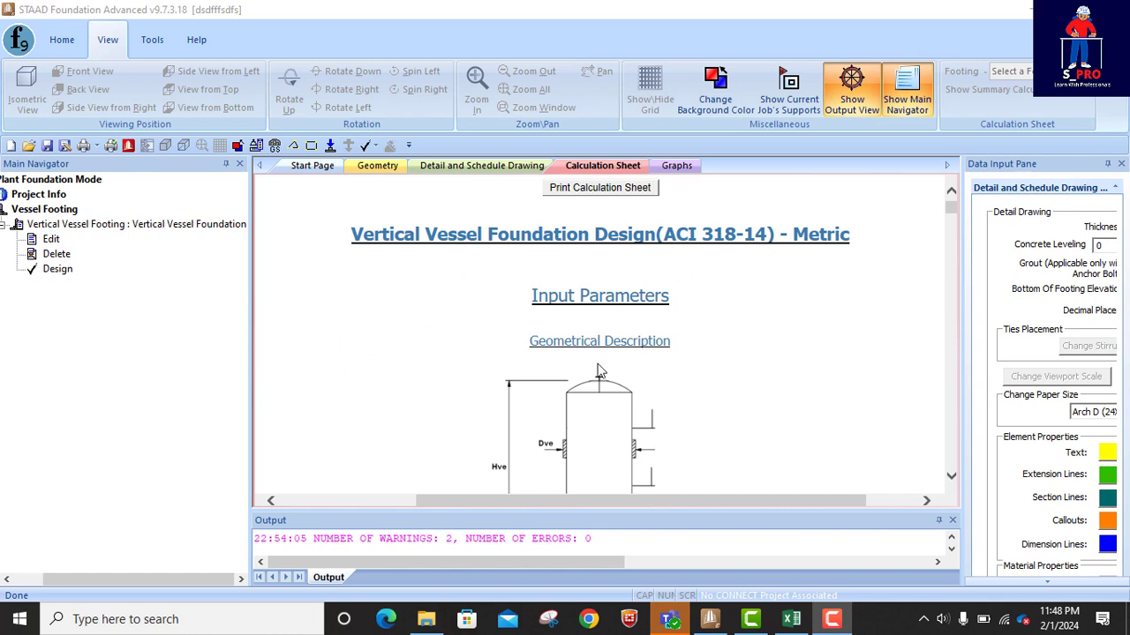
Step: Edit the vertical vessel footing and advance to the octagonal Geometry page with its 1.75 m vessel diameter
scroll(600, 370, "down", 5)
scroll(619, 367, "up", 4)
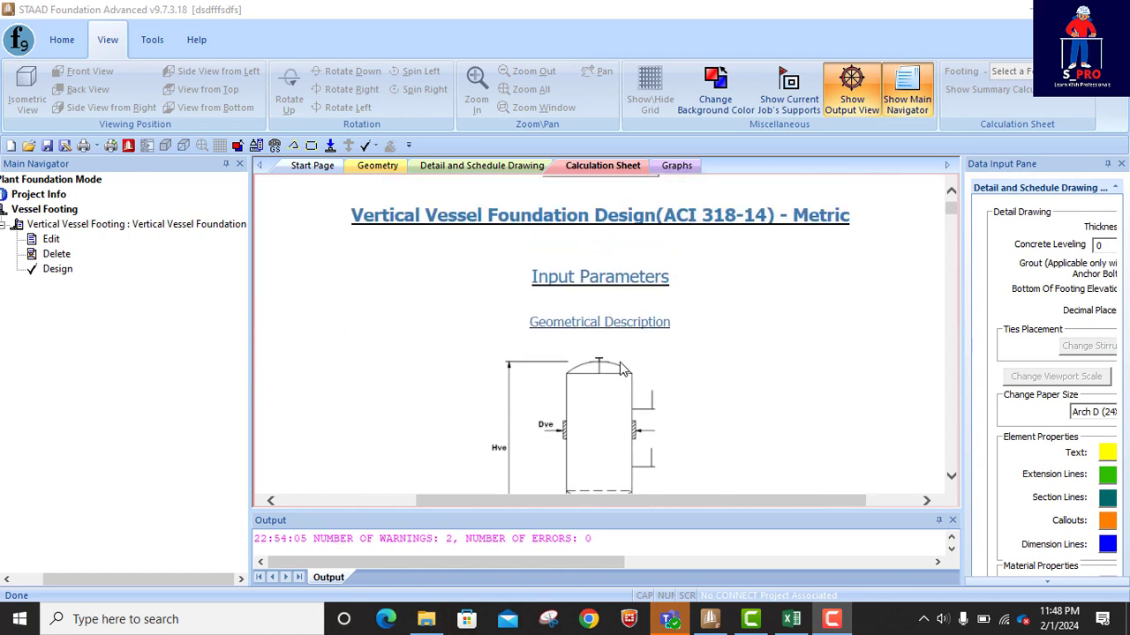
scroll(619, 369, "up", 1)
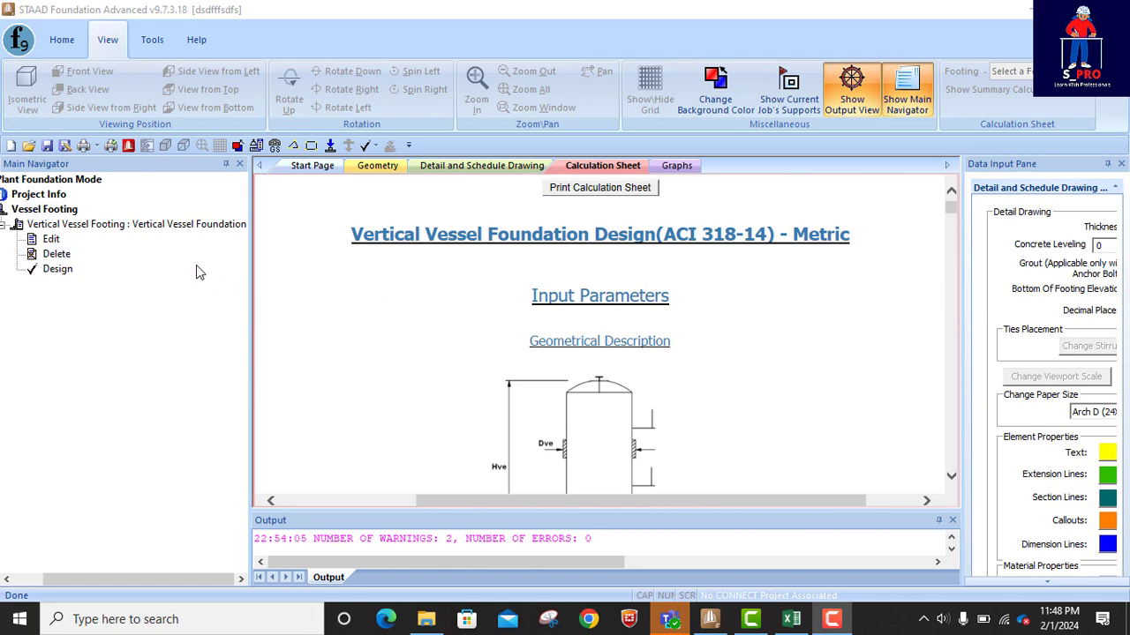
left_click(51, 242)
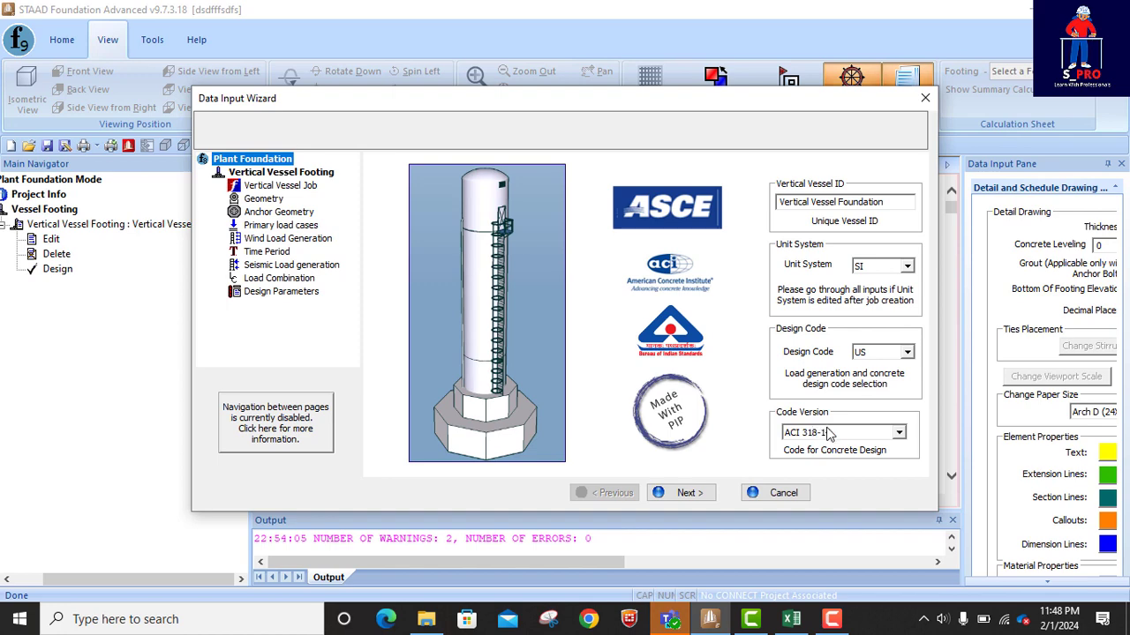
left_click(688, 493)
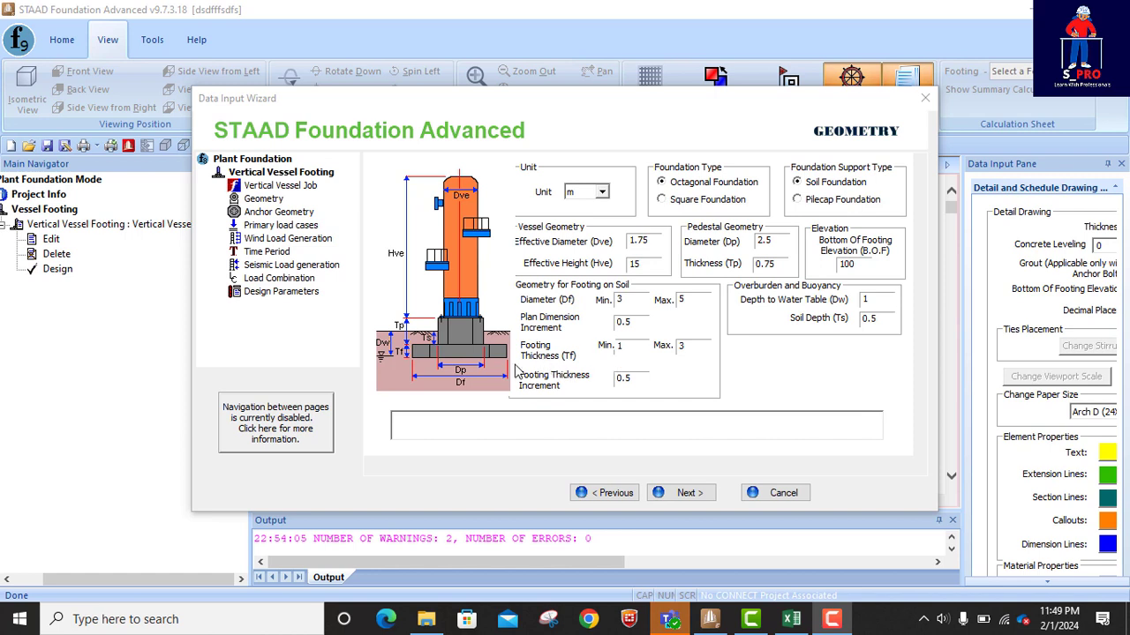
Step: Enter footing thickness Min 0.5, Max 1, Increment 0.1 and move to the Anchor Bolt Geometry page
left_click(637, 349)
double_click(621, 349)
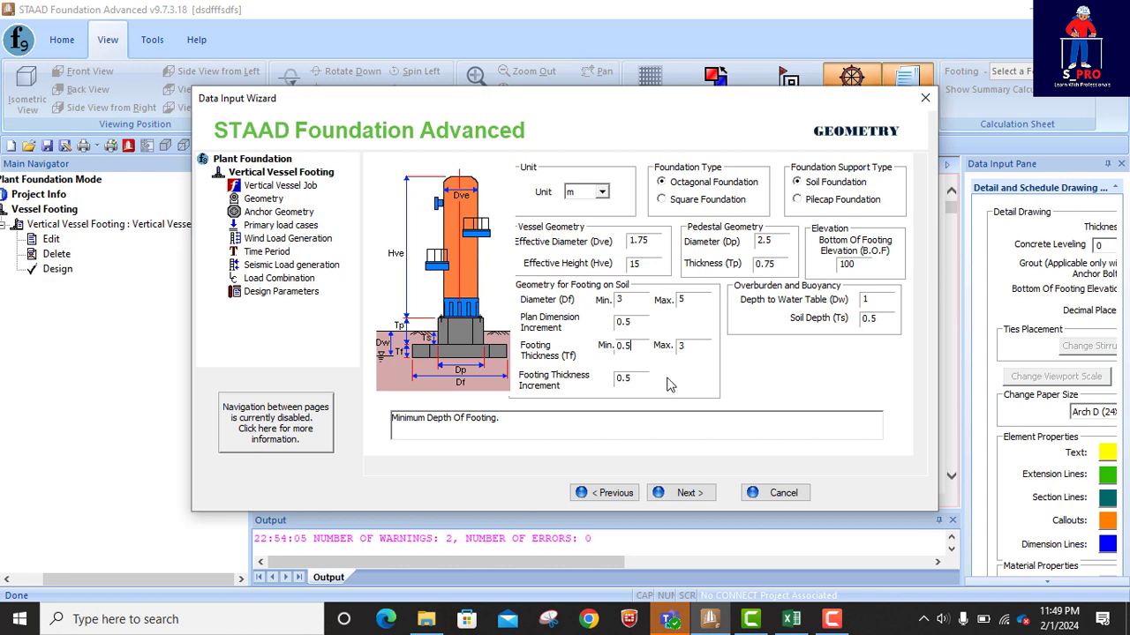
double_click(686, 346)
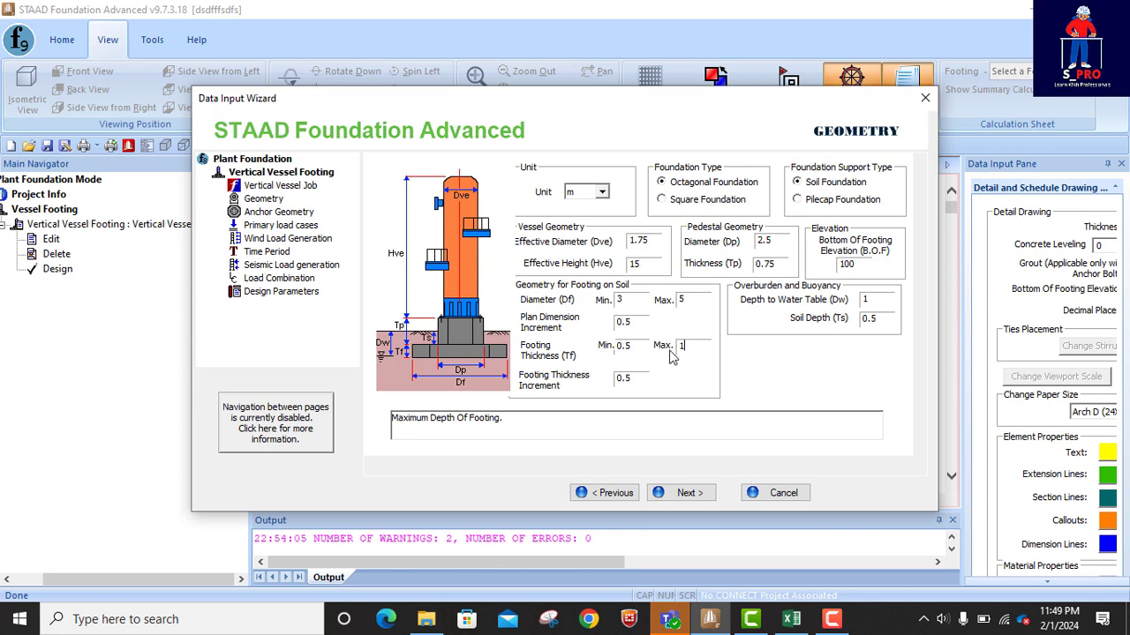
left_click(633, 378)
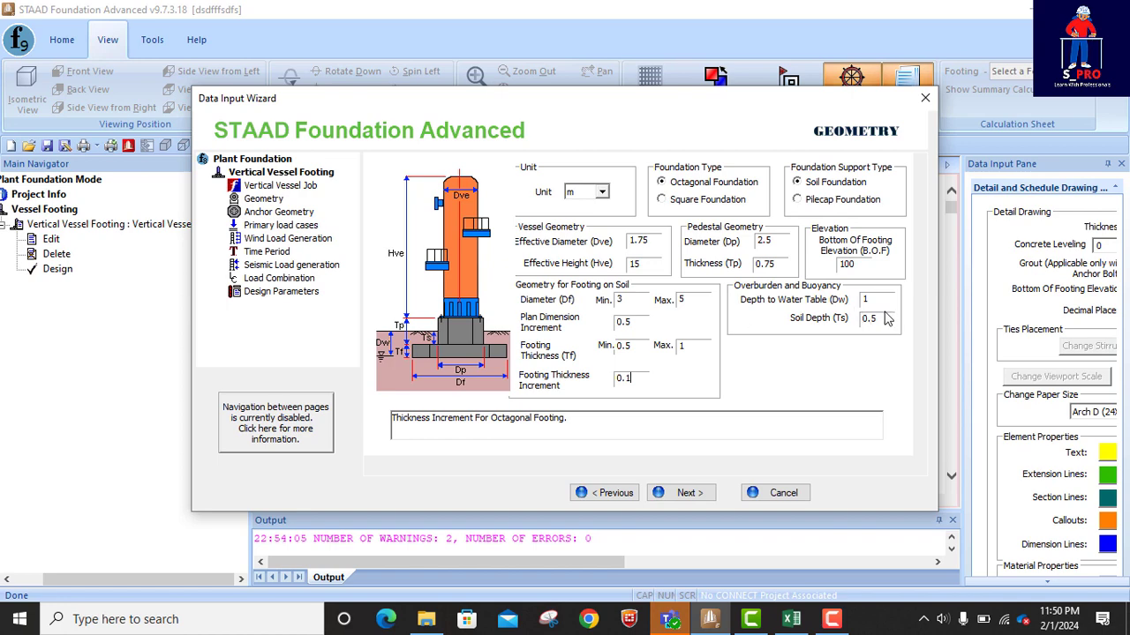
left_click(686, 492)
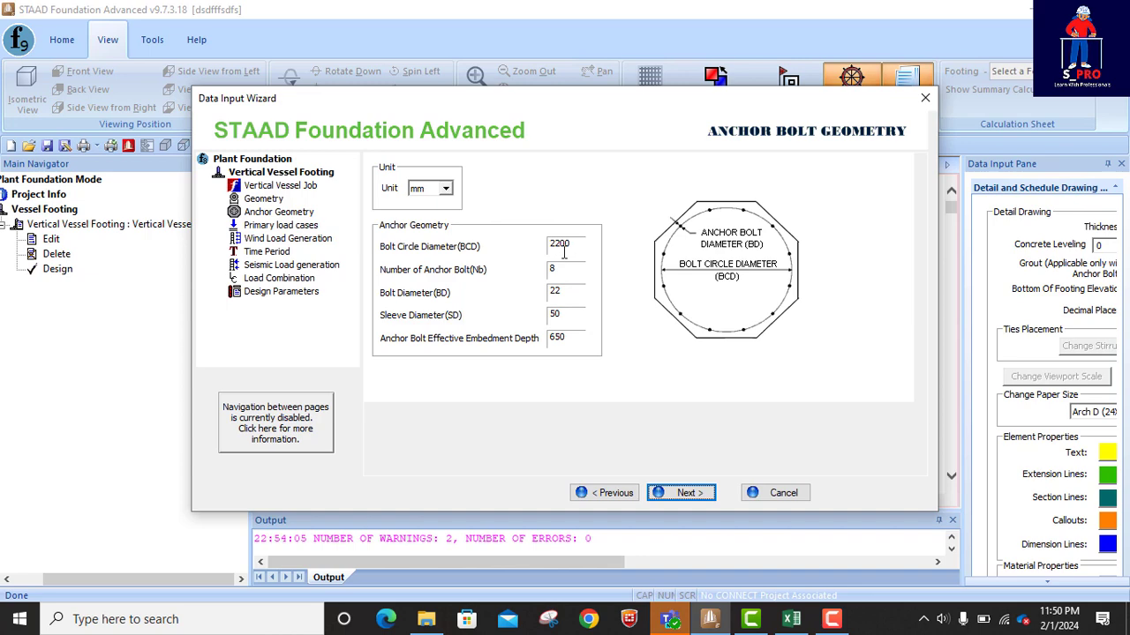
Step: Flip between the Geometry and Anchor Bolt Geometry pages twice to recheck the values
left_click(608, 492)
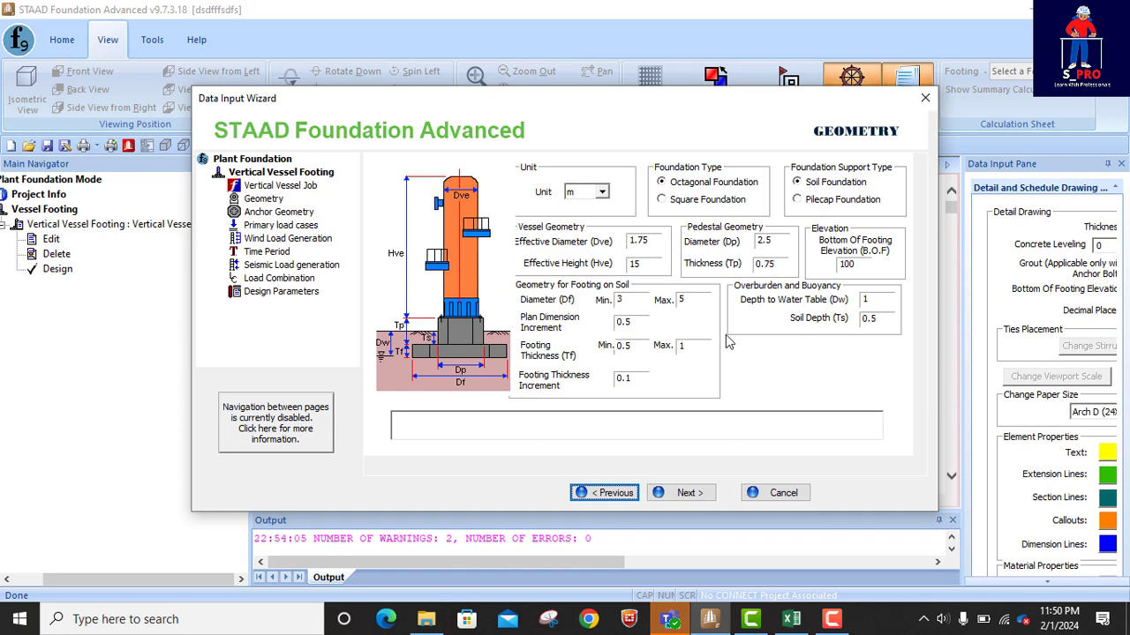
left_click(689, 494)
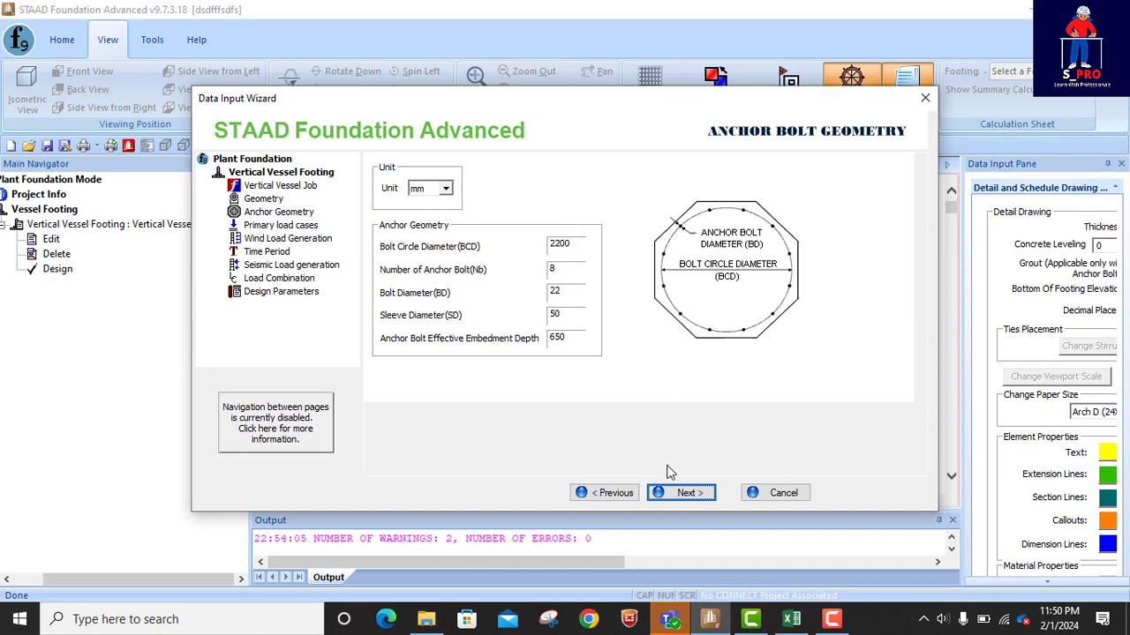
left_click(607, 492)
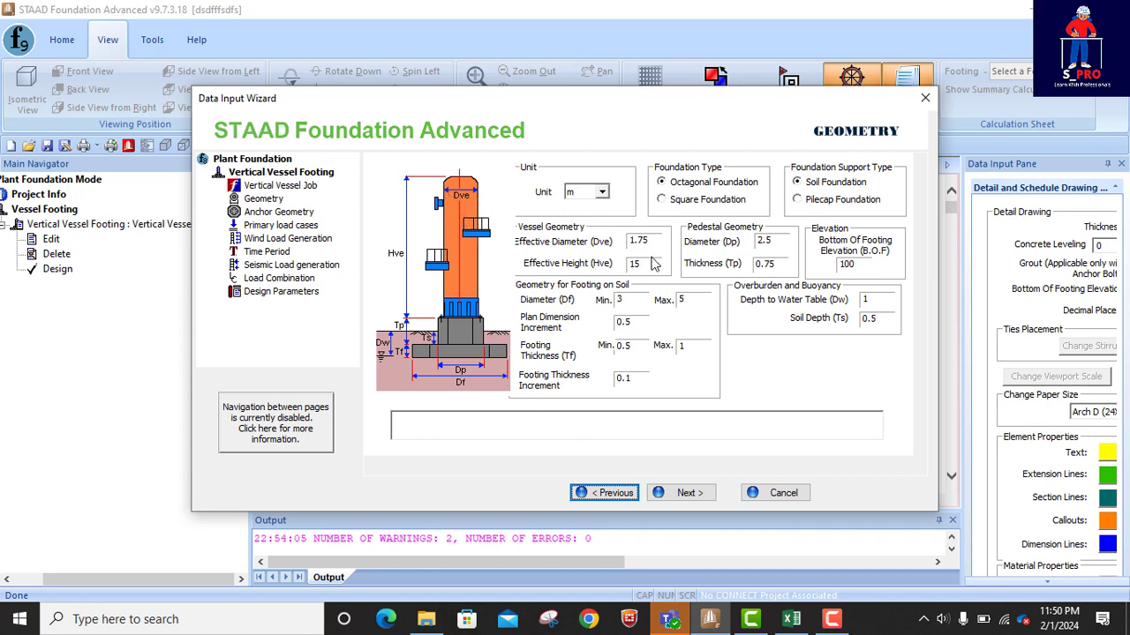
left_click(687, 493)
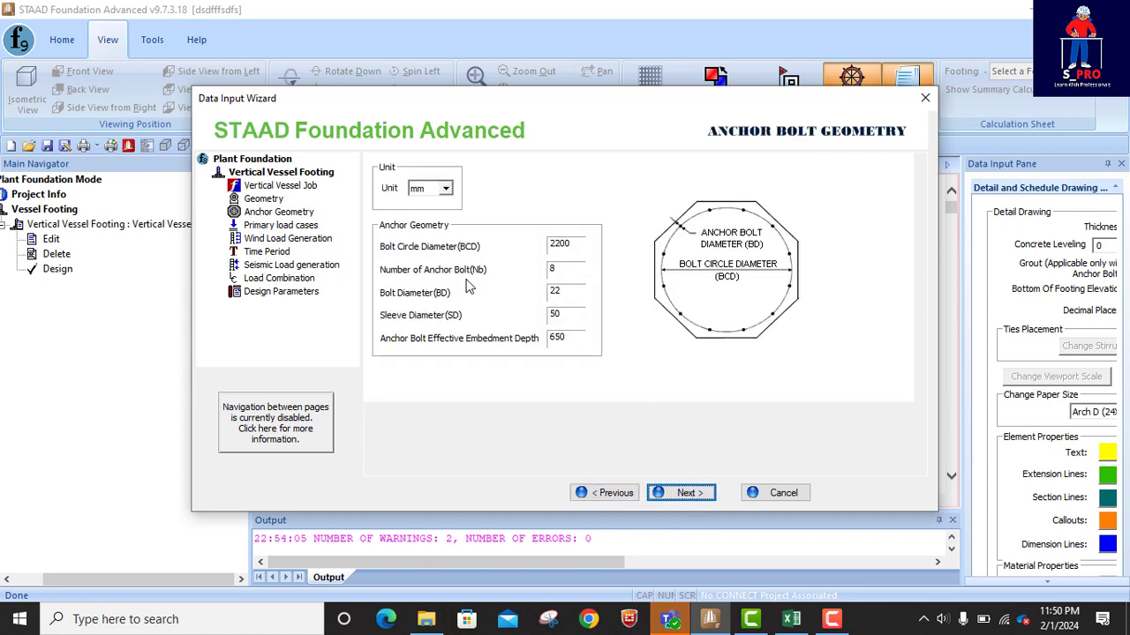
Step: Inspect bolt count, bolt and sleeve diameters and embedment unchanged, then go to Primary Load Cases
left_click(560, 271)
double_click(560, 271)
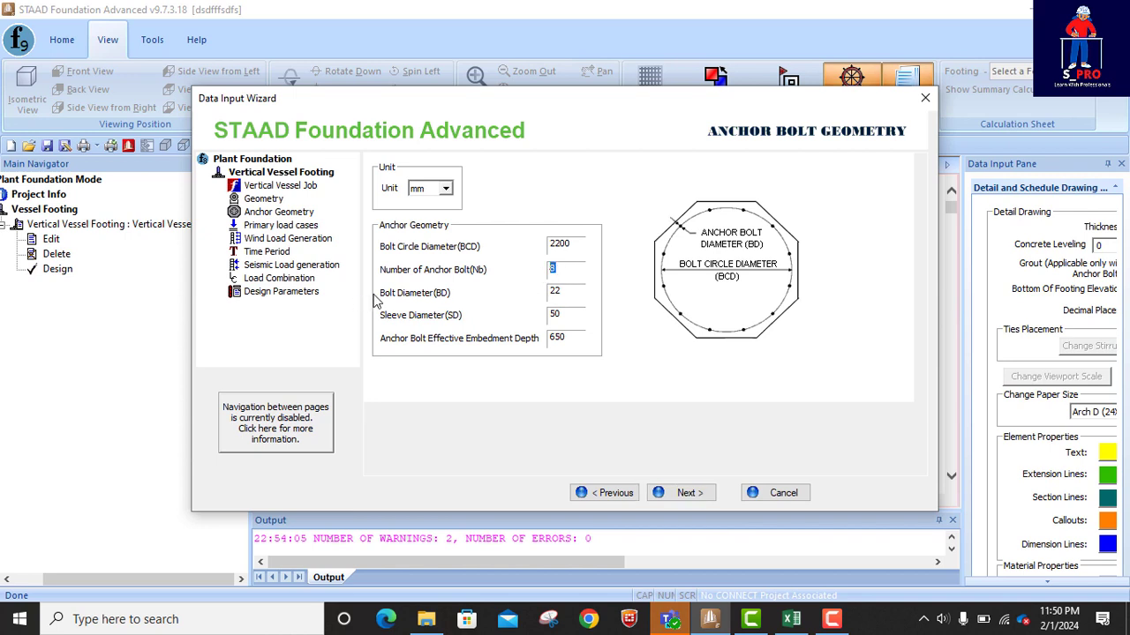
double_click(561, 294)
double_click(572, 315)
double_click(572, 339)
left_click(682, 493)
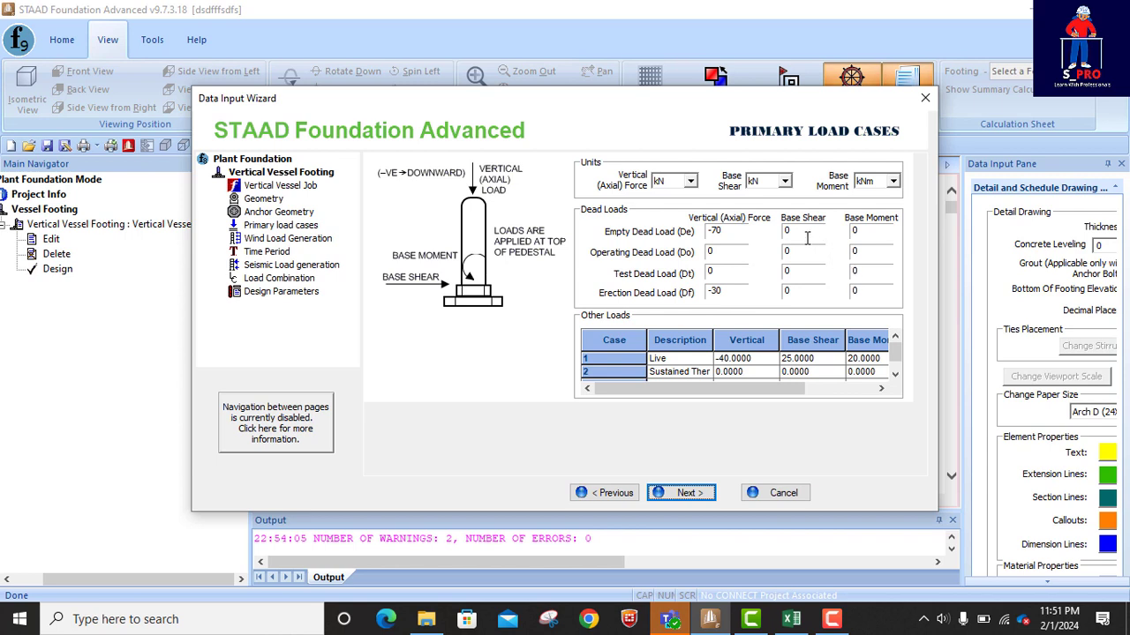
Step: Pass Primary Load Cases, Wind Load Generation and Time Period Calculation unchanged to reach Seismic Load Generation
left_click(686, 493)
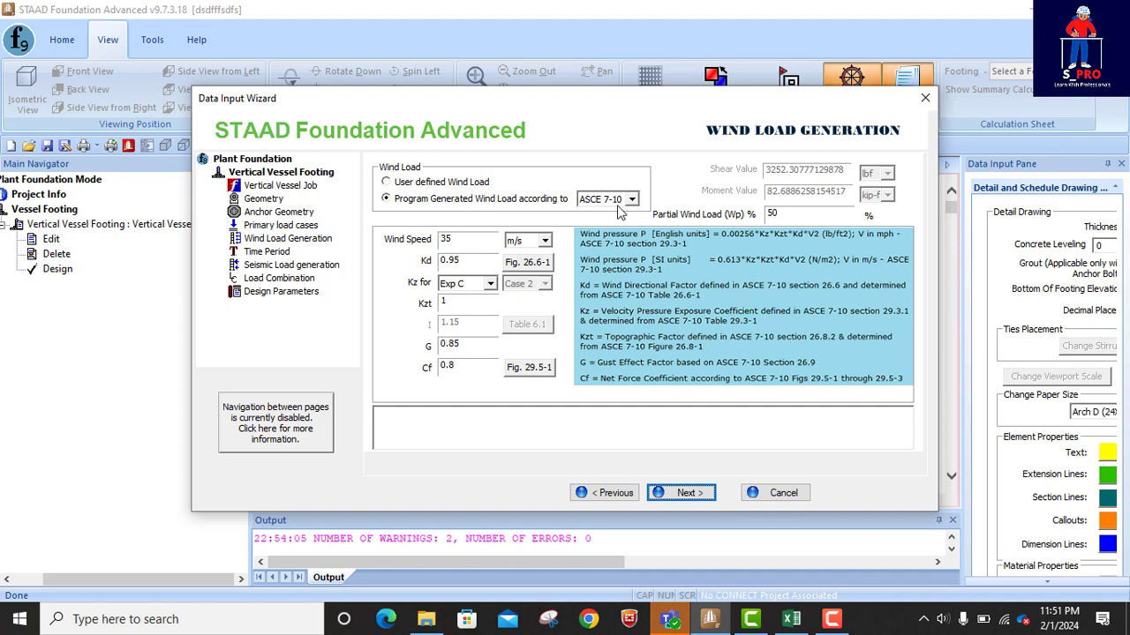
left_click(693, 496)
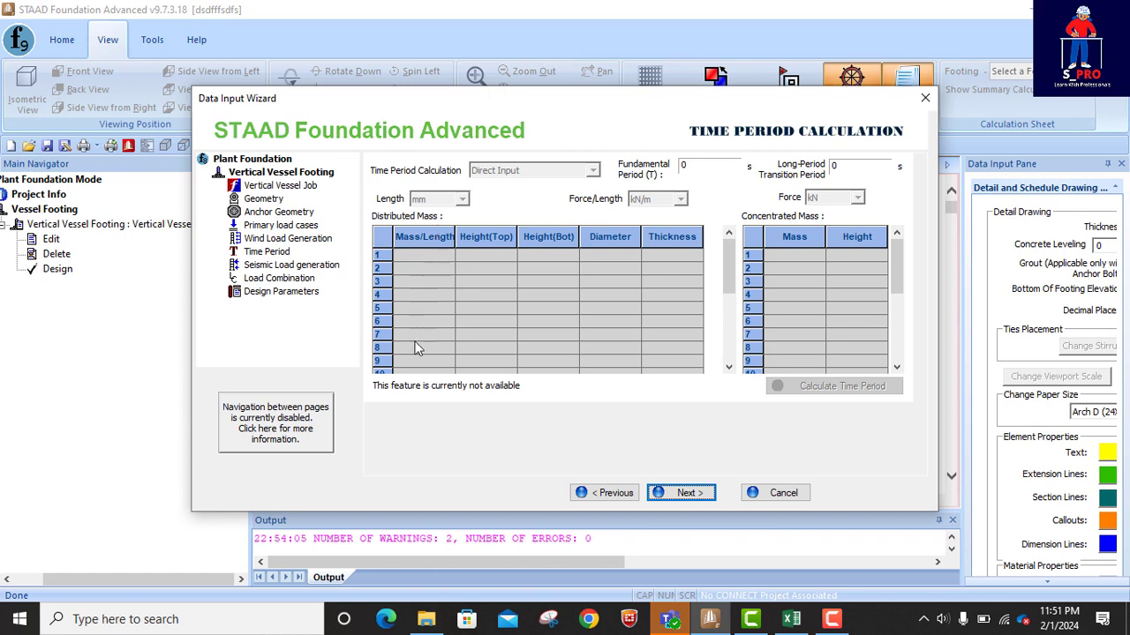
left_click(691, 495)
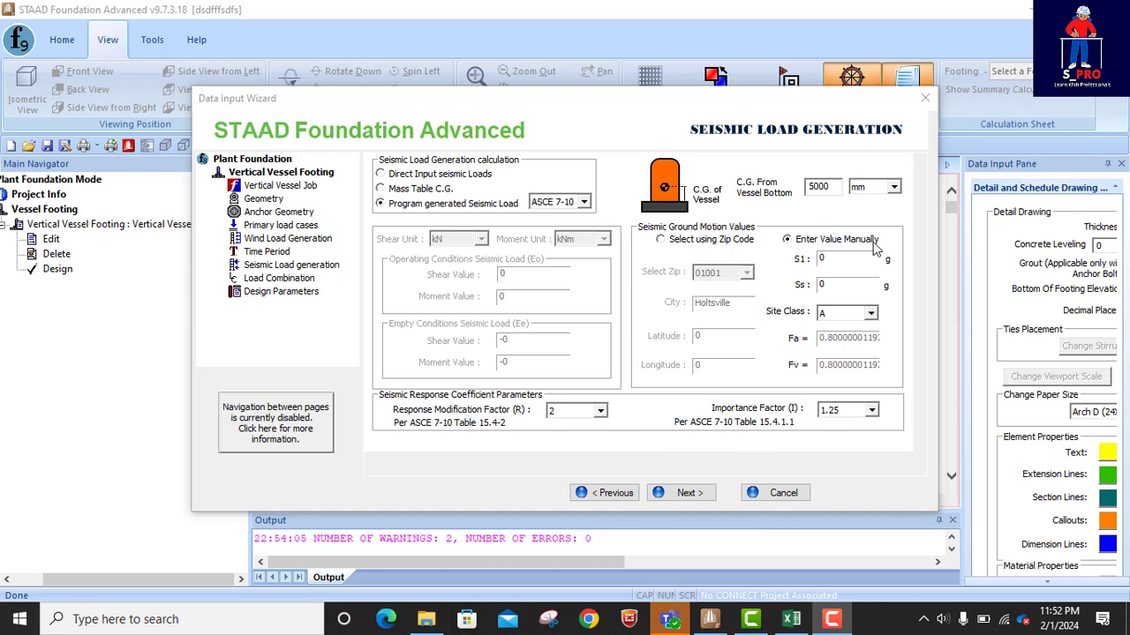
Step: Use zip code 01001 for ground motion, scroll the service load combinations, and reach Design Parameters
left_click(660, 242)
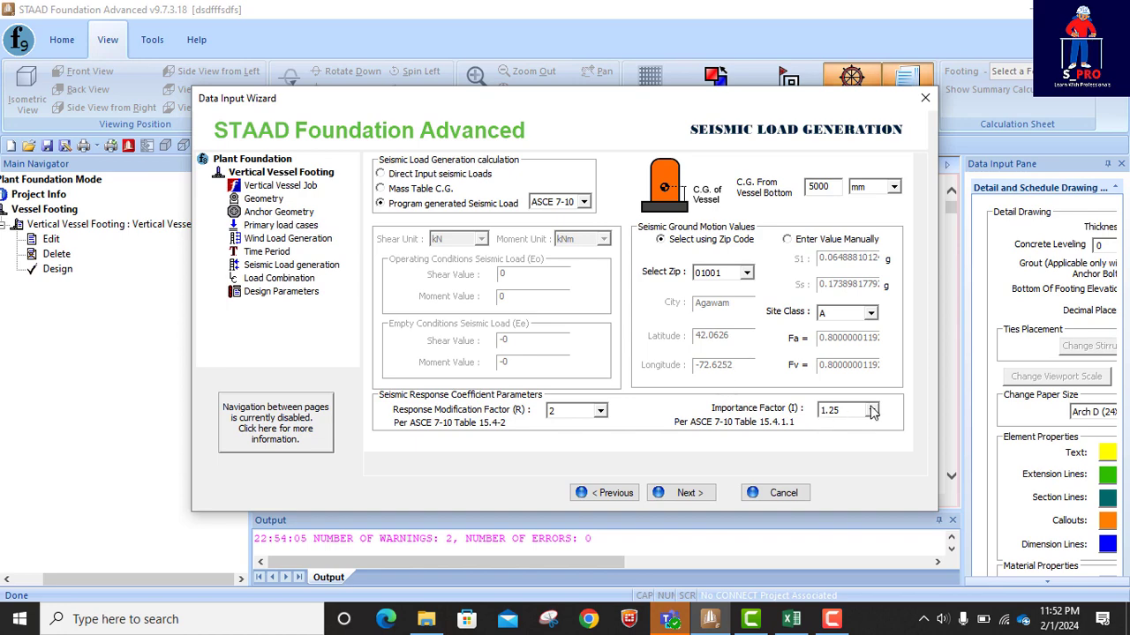
left_click(689, 493)
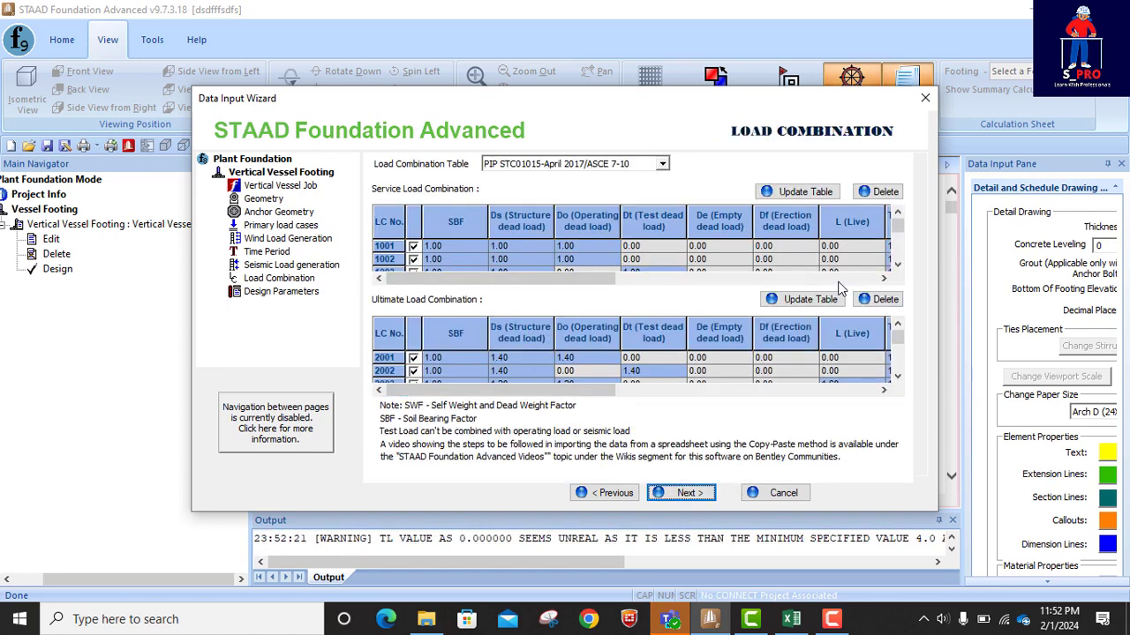
left_click(897, 265)
left_click(897, 265)
left_click(897, 265)
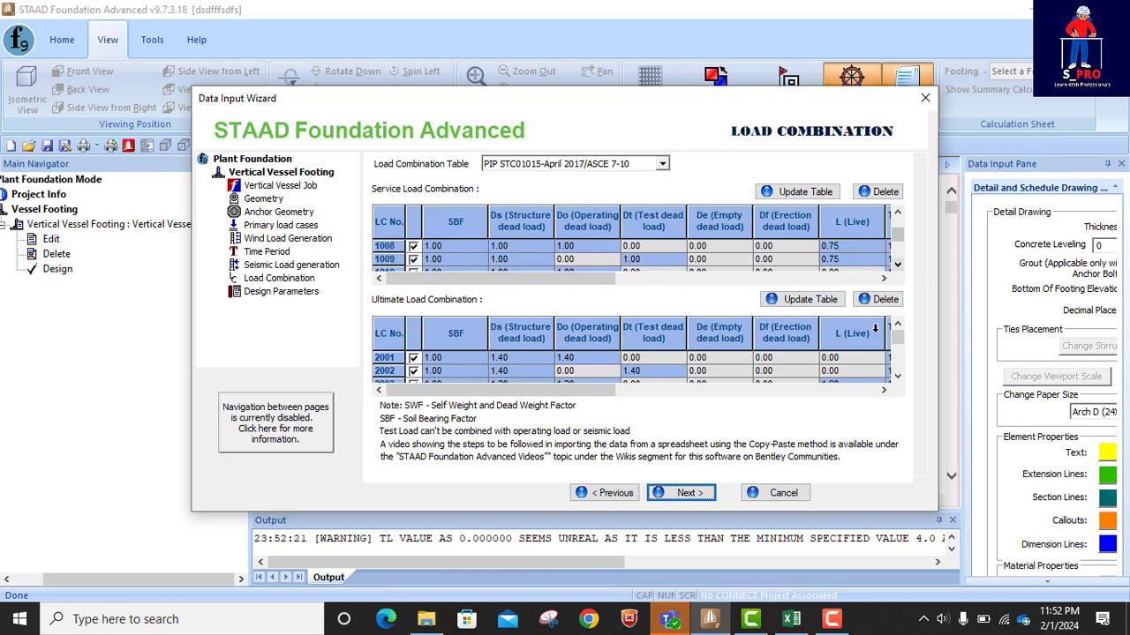
left_click(690, 494)
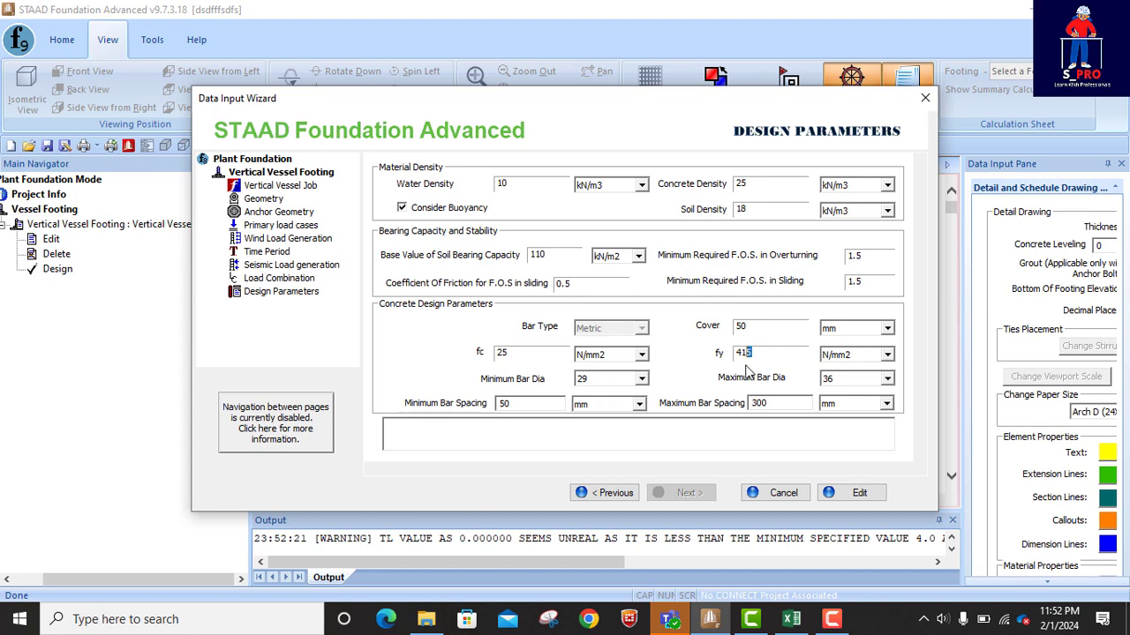
Step: Change fy to 410 N/mm2 and bar diameters to 10–25, then apply the input and close the wizard
type("0")
left_click(801, 402)
left_click(885, 378)
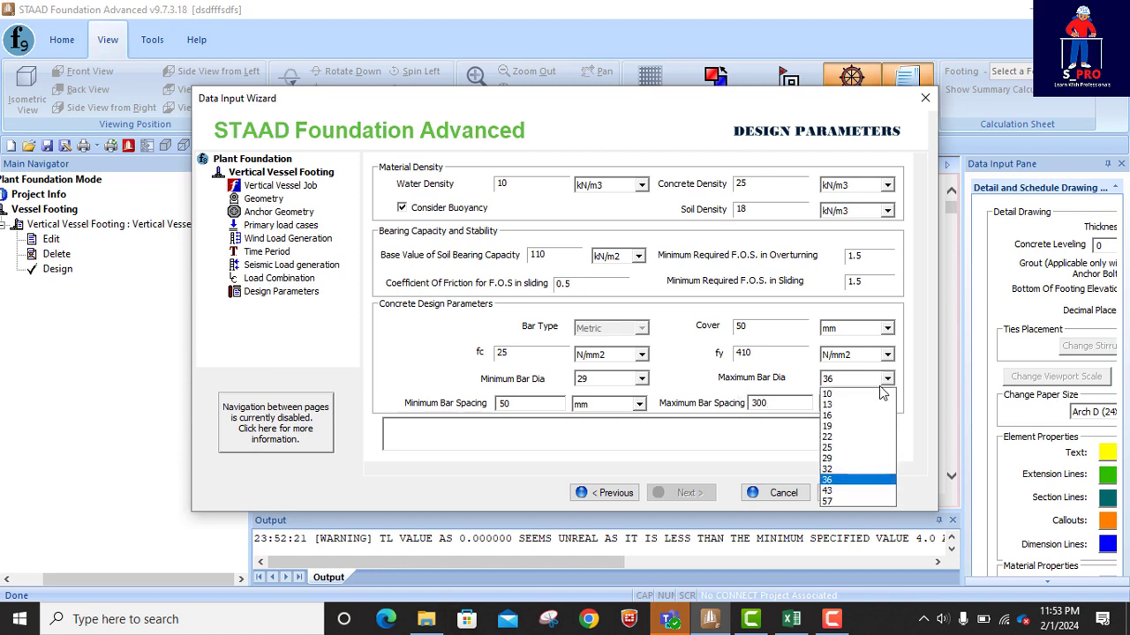
left_click(838, 448)
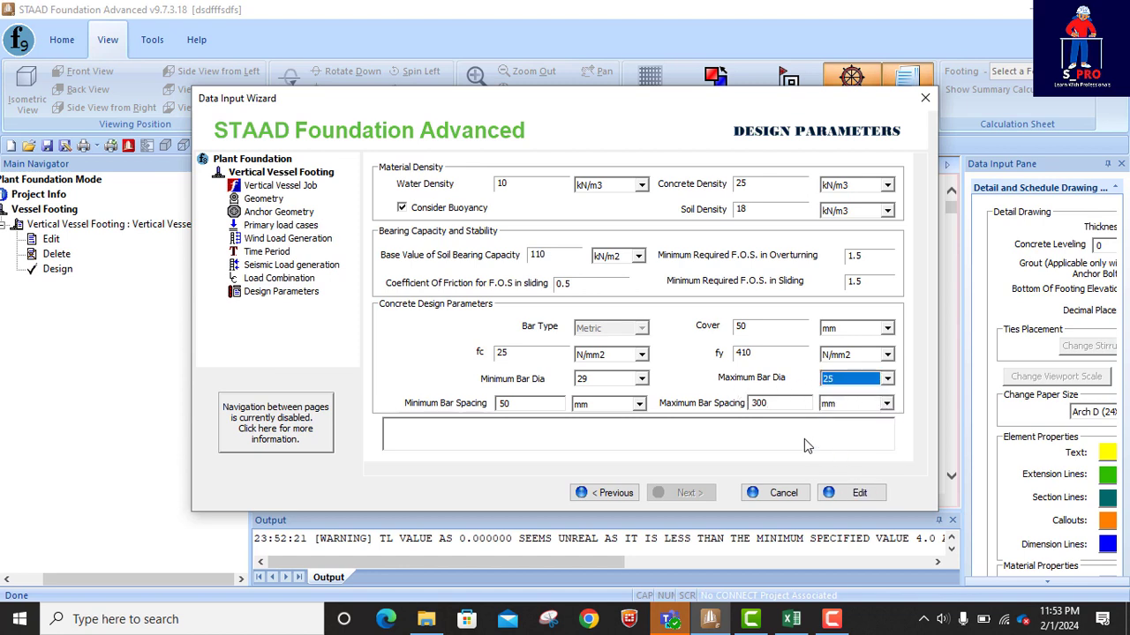
left_click(641, 379)
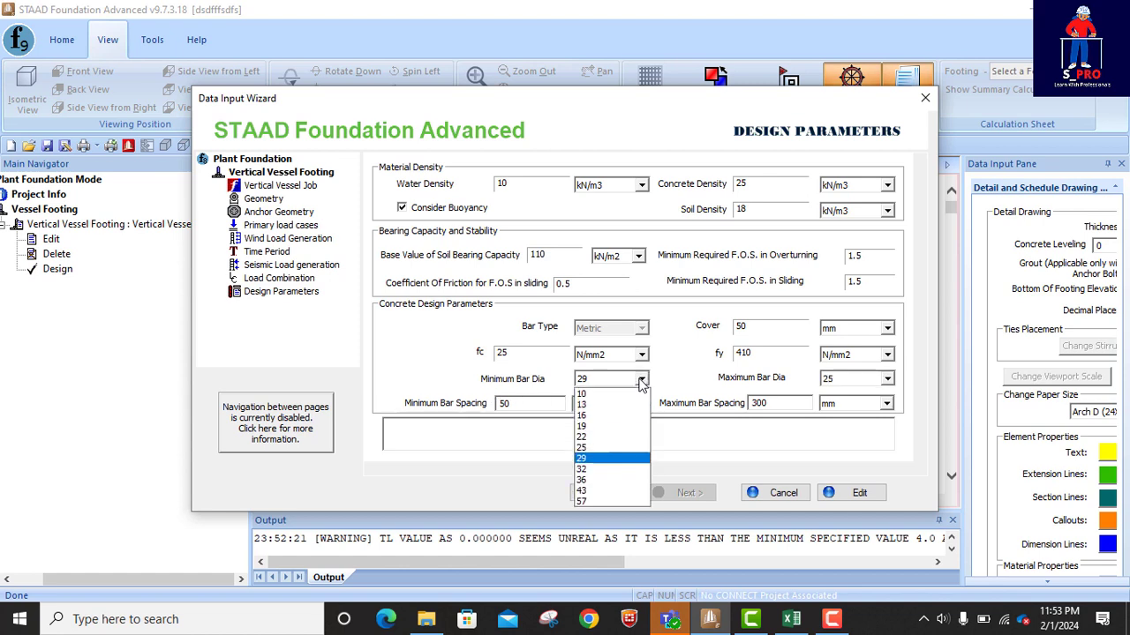
left_click(587, 394)
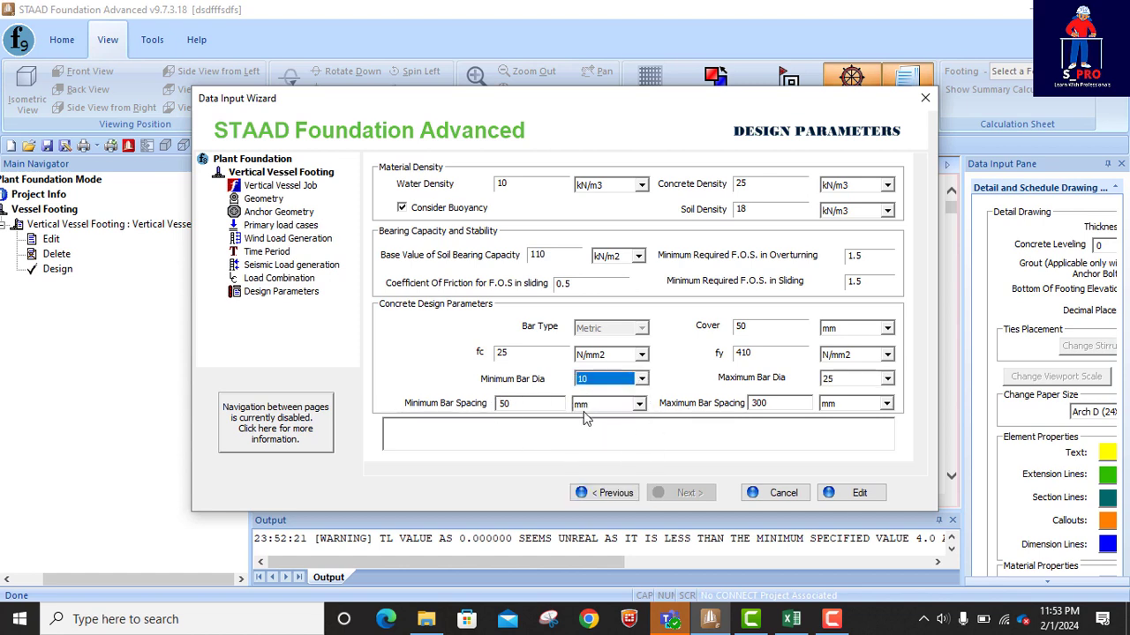
left_click(859, 494)
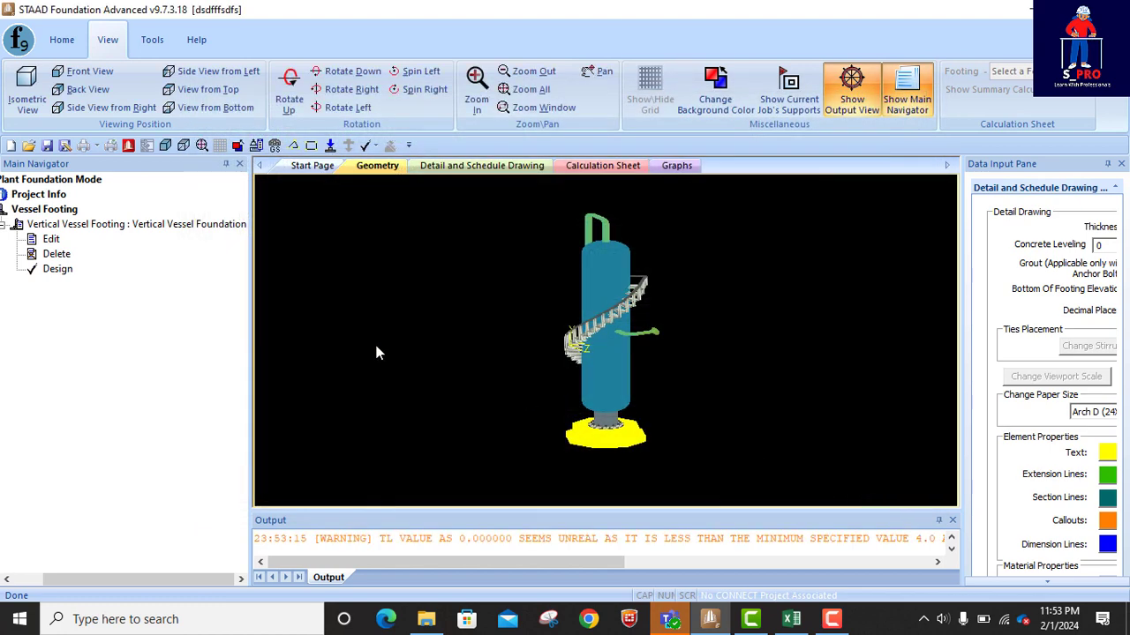
Step: Save the modified footing data and rerun the design to regenerate the ACI 318-14 metric calculation sheet
left_click(57, 272)
left_click(557, 343)
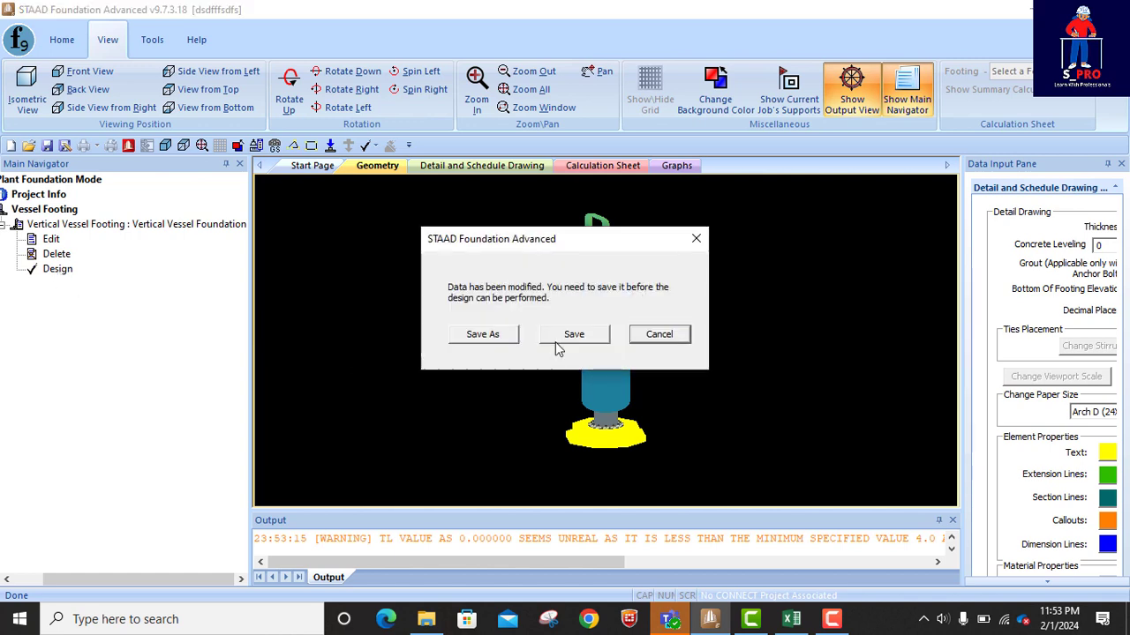
left_click(558, 340)
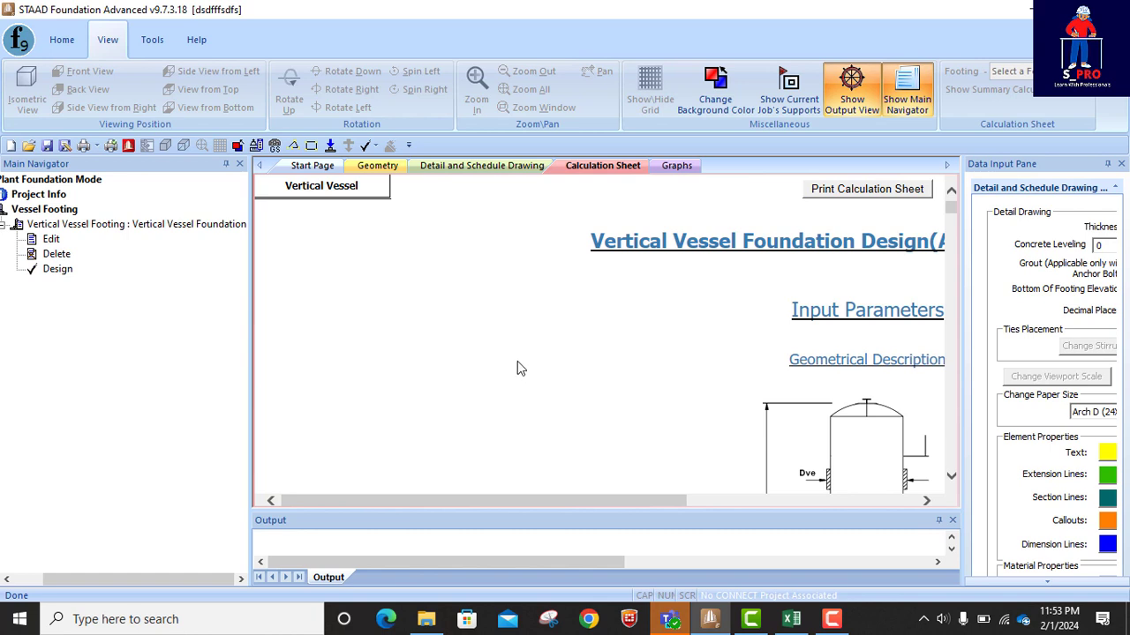
left_click_drag(563, 502, 706, 509)
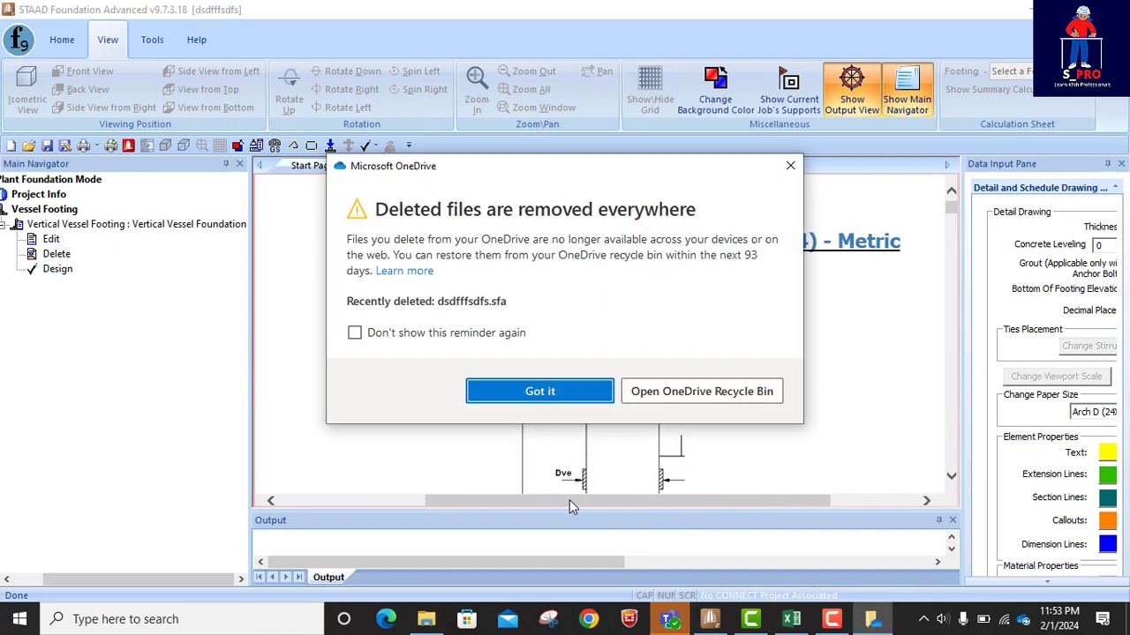
Step: Dismiss the OneDrive deleted-files notice with Got it
left_click(548, 389)
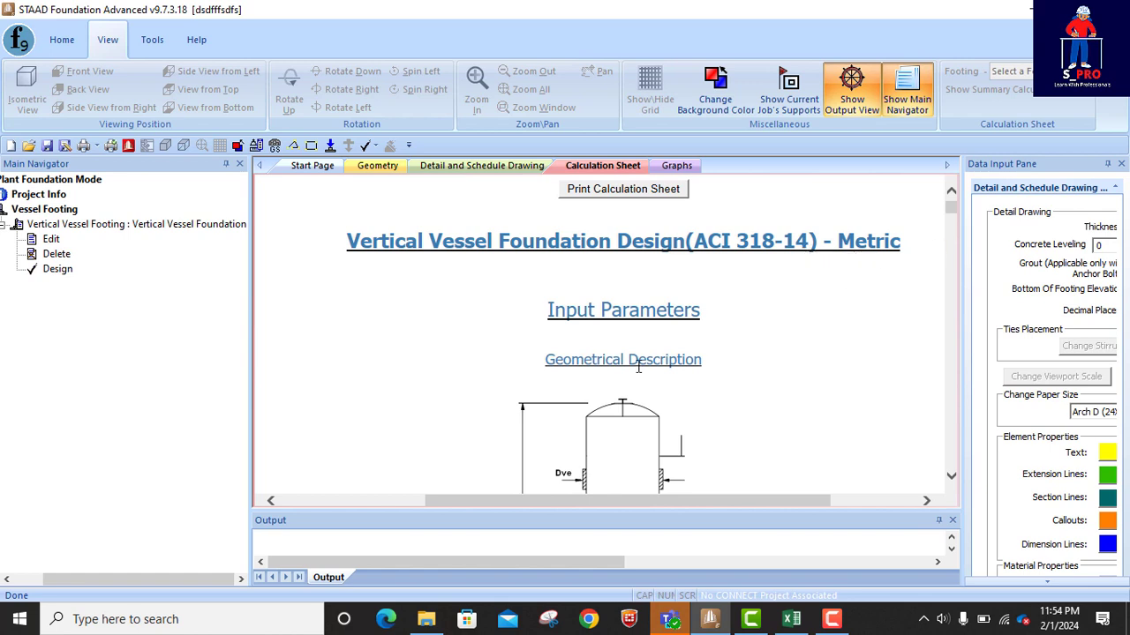
Step: Highlight the 15.000 m effective height, 5000.000 centre of gravity and 0.750 m pedestal height
scroll(589, 355, "down", 5)
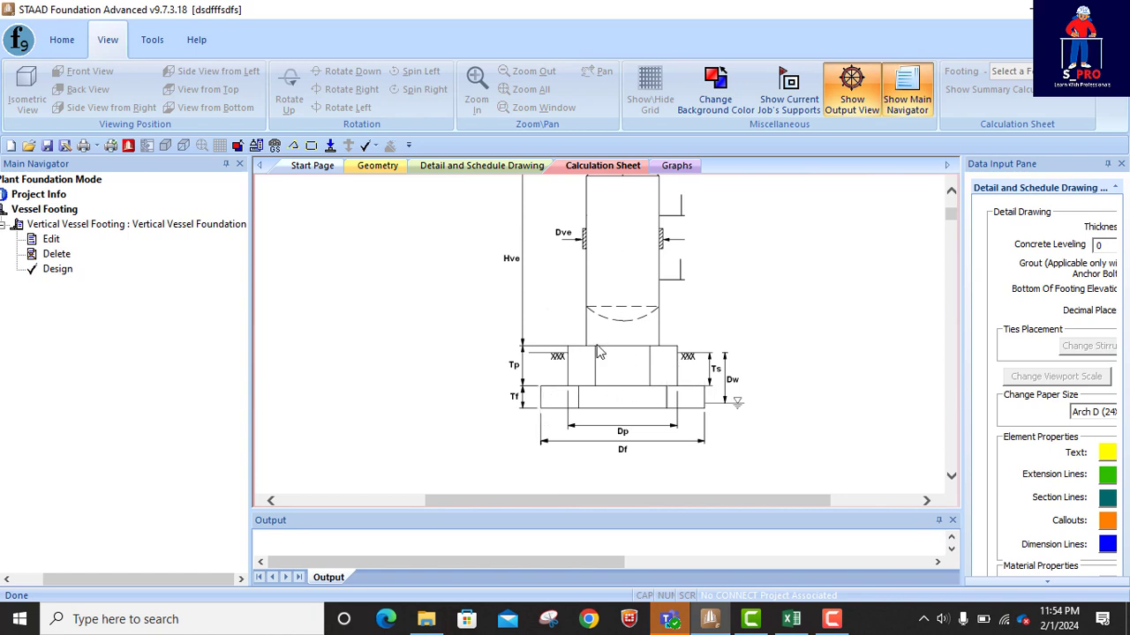
scroll(691, 374, "down", 4)
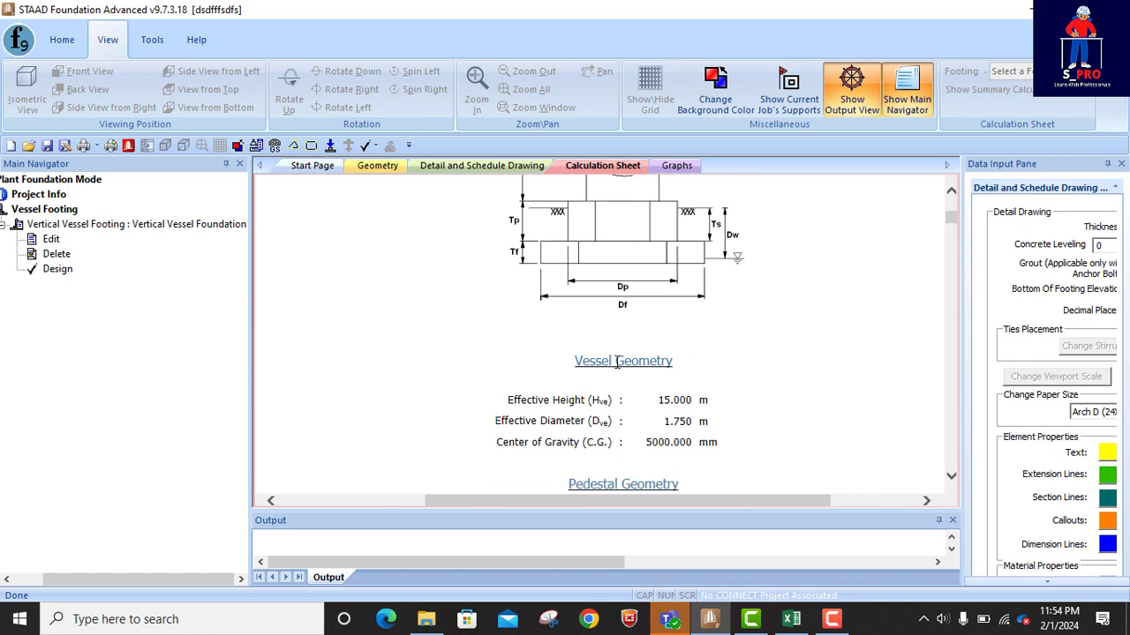
scroll(642, 378, "down", 1)
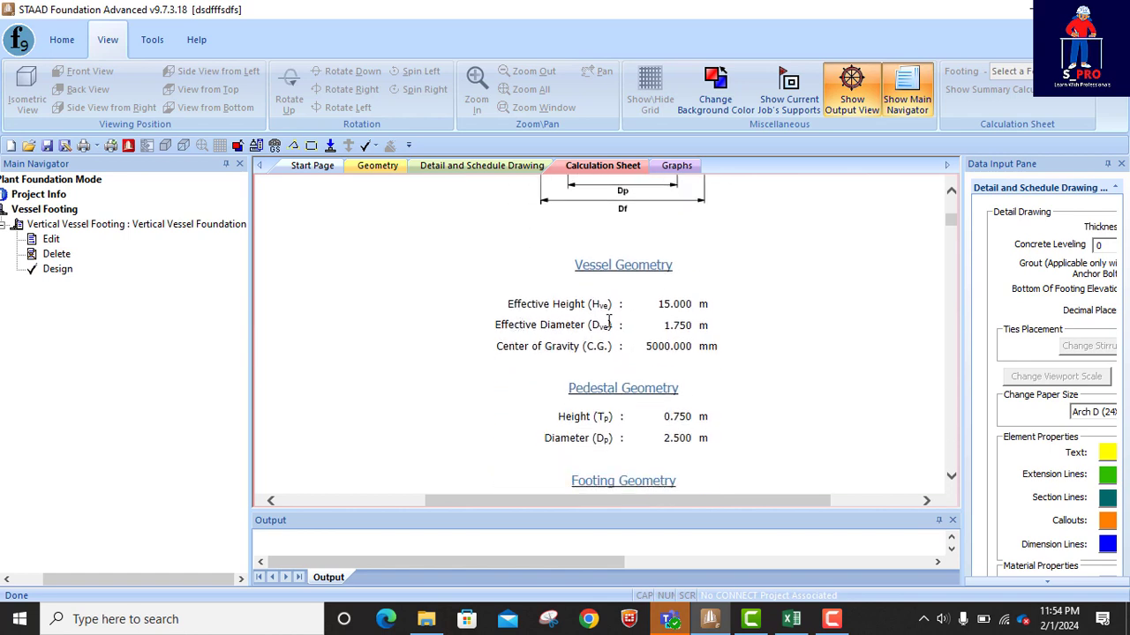
left_click_drag(657, 304, 693, 341)
double_click(652, 347)
scroll(644, 353, "down", 5)
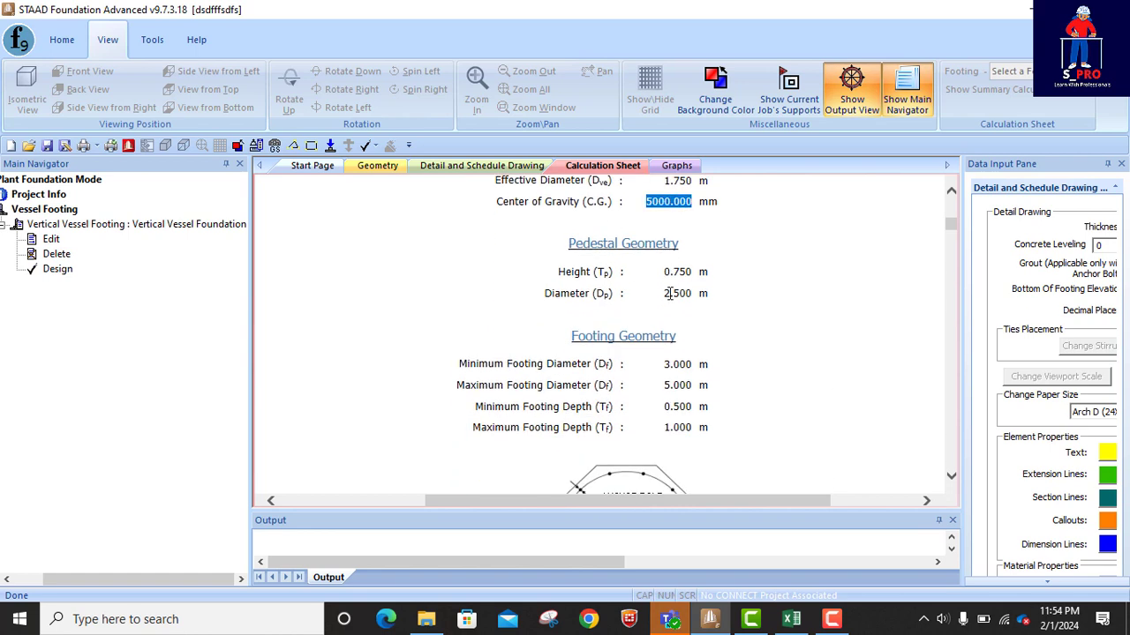
left_click_drag(667, 276, 692, 297)
Step: Scroll through footing, anchor bolt, soil, concrete and reinforcement inputs down to the Stability section
scroll(684, 304, "down", 2)
scroll(692, 309, "down", 2)
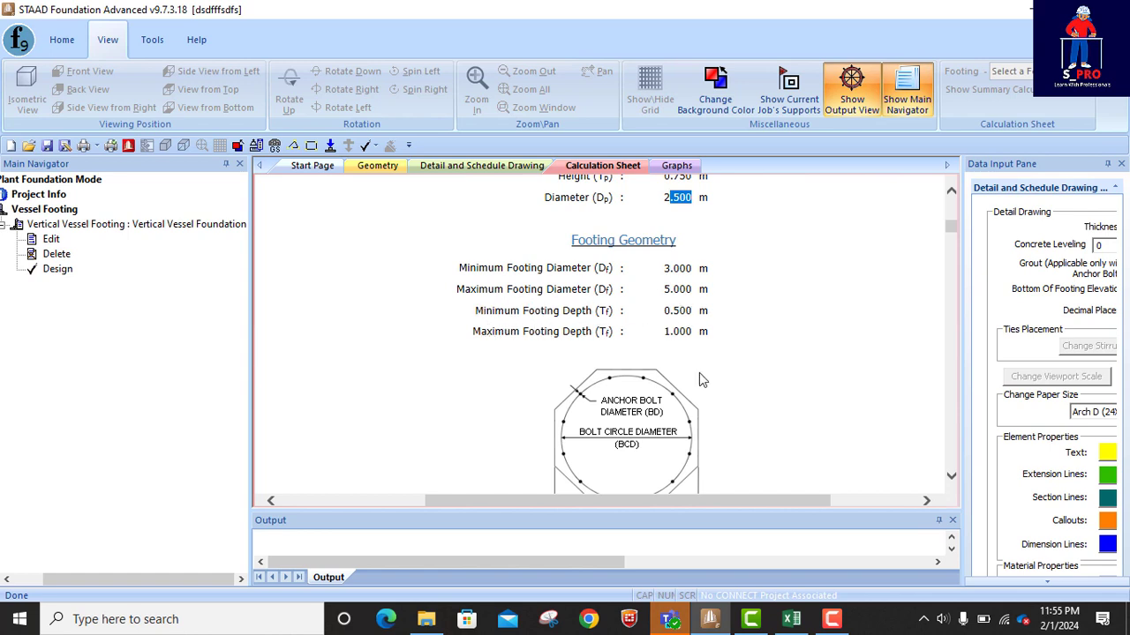
scroll(699, 380, "down", 5)
scroll(720, 351, "down", 1)
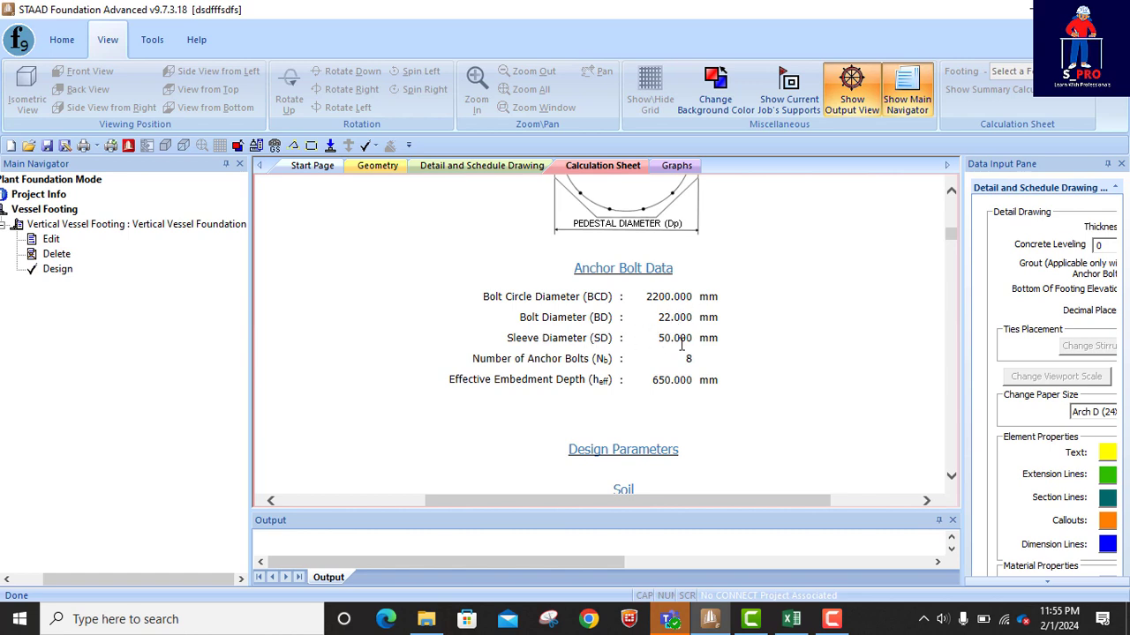
scroll(696, 381, "down", 1)
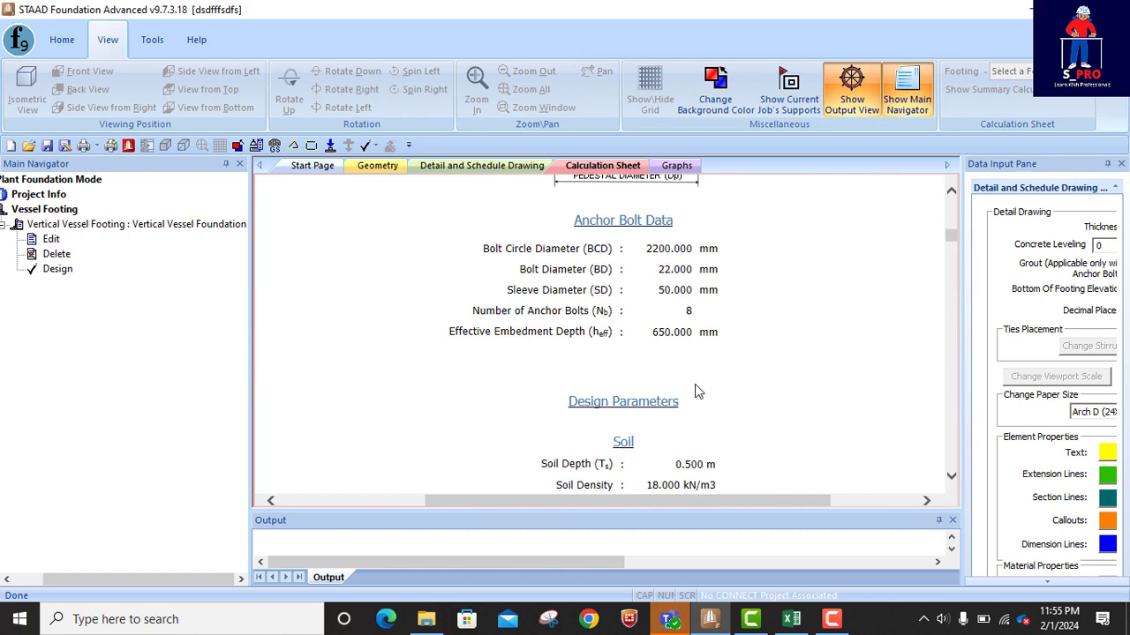
scroll(696, 353, "down", 3)
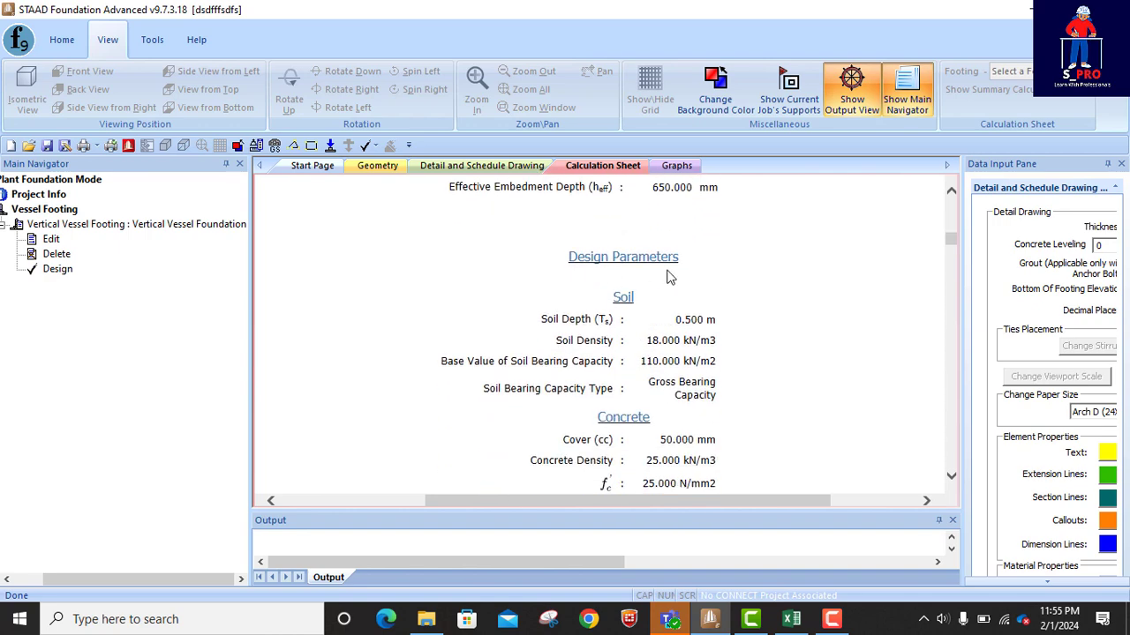
scroll(703, 333, "down", 1)
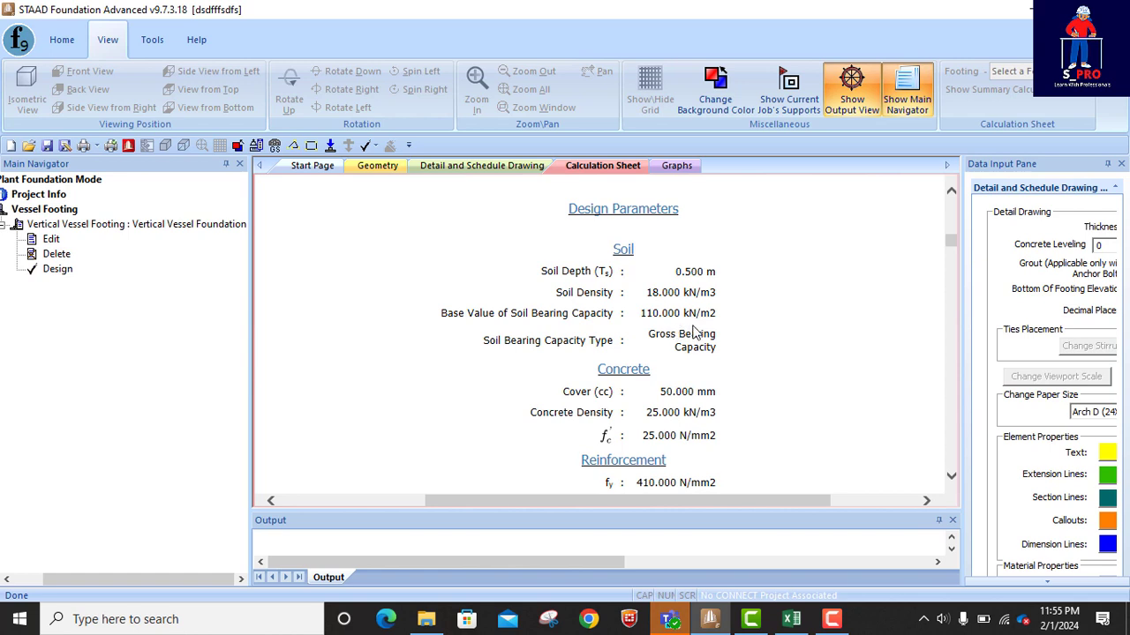
scroll(694, 333, "down", 1)
scroll(653, 328, "down", 1)
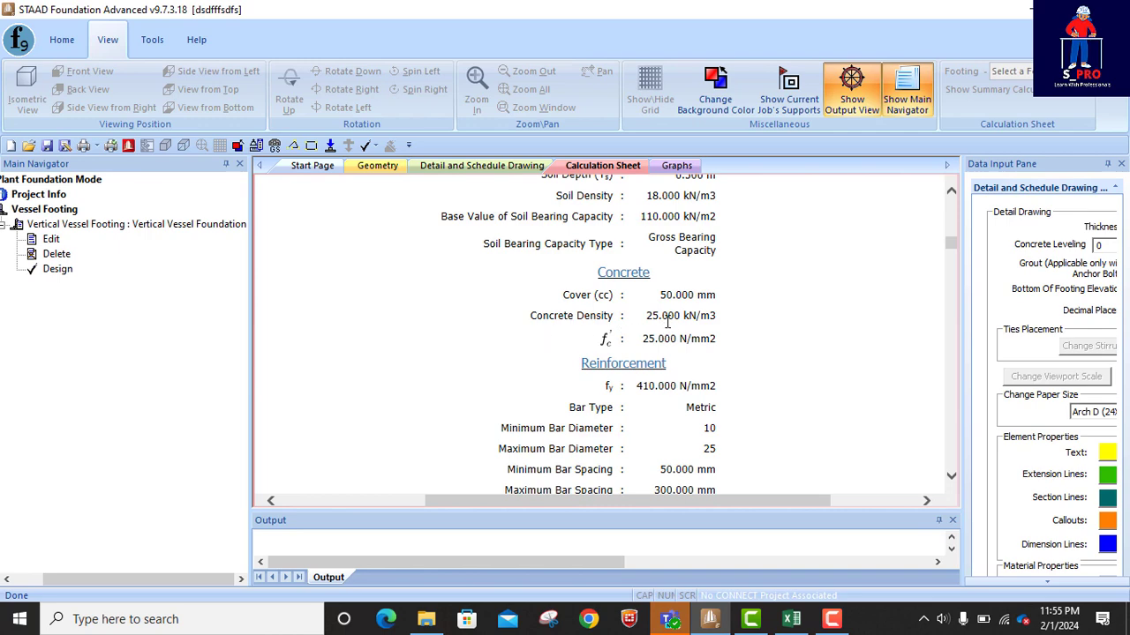
scroll(668, 357, "down", 2)
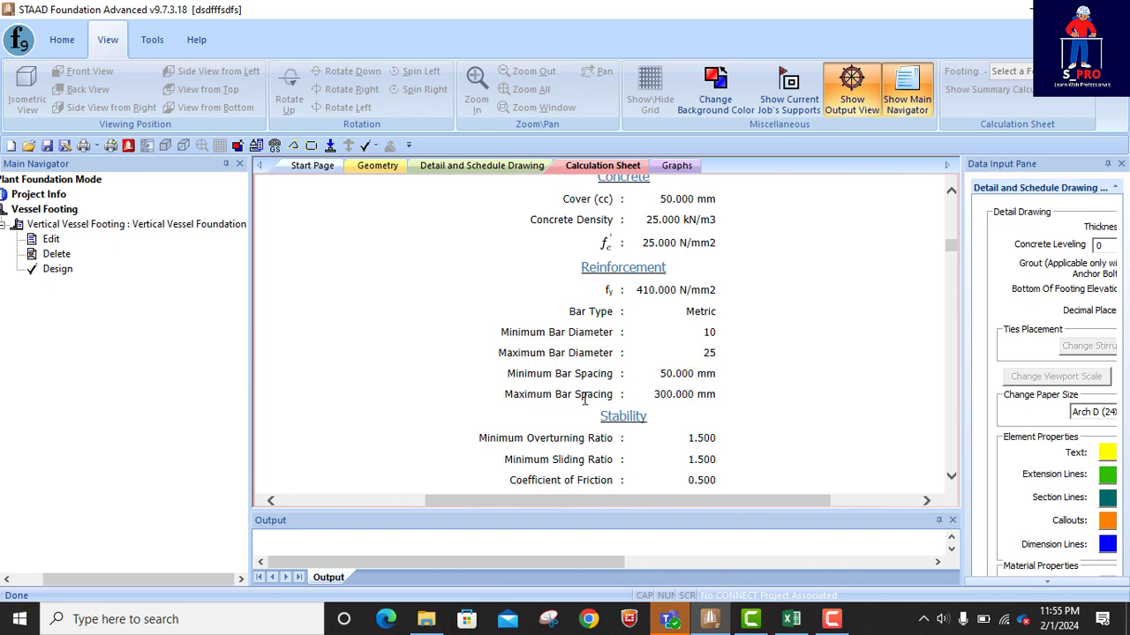
scroll(698, 392, "down", 3)
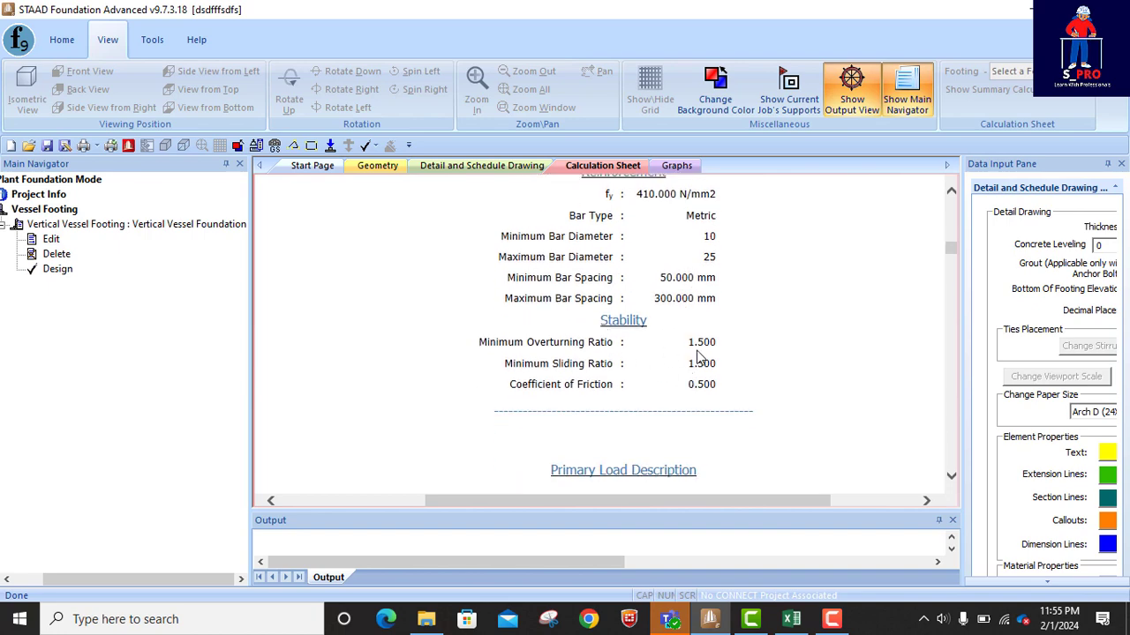
scroll(693, 356, "down", 1)
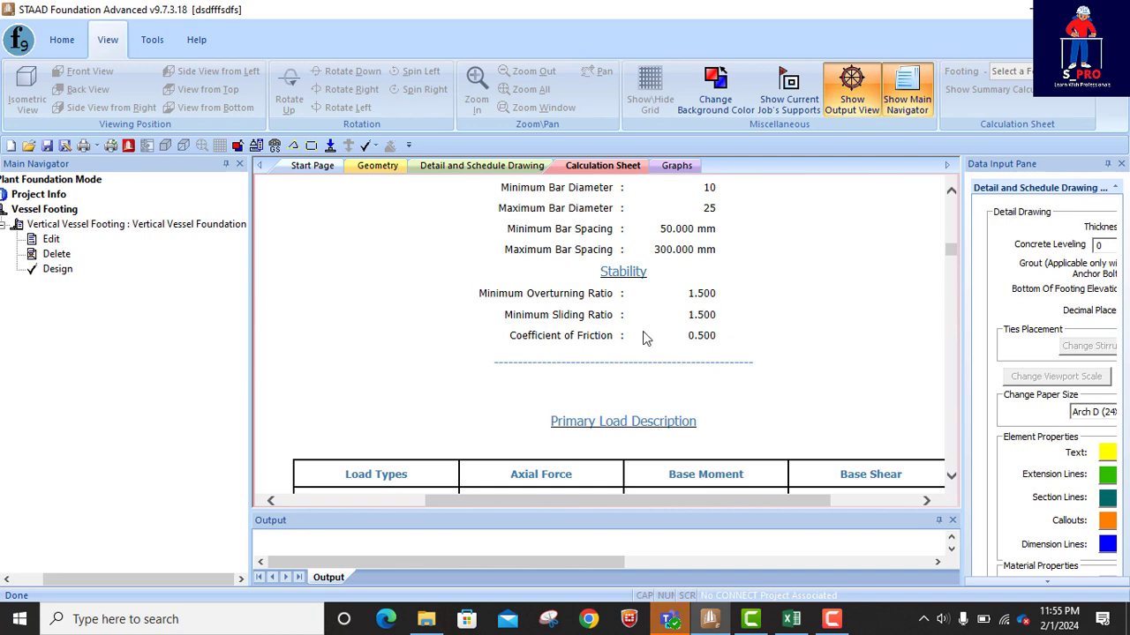
Step: Scroll to the Primary Load Description table and read its axial force, base moment and shear rows through Snow (S)
scroll(643, 337, "down", 3)
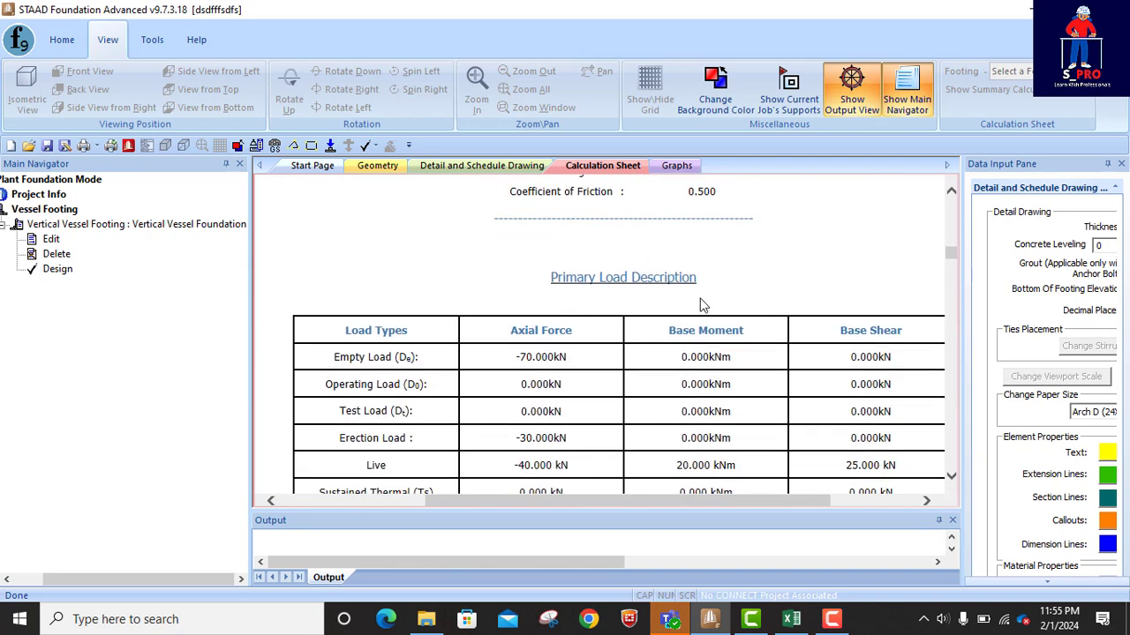
scroll(701, 305, "down", 1)
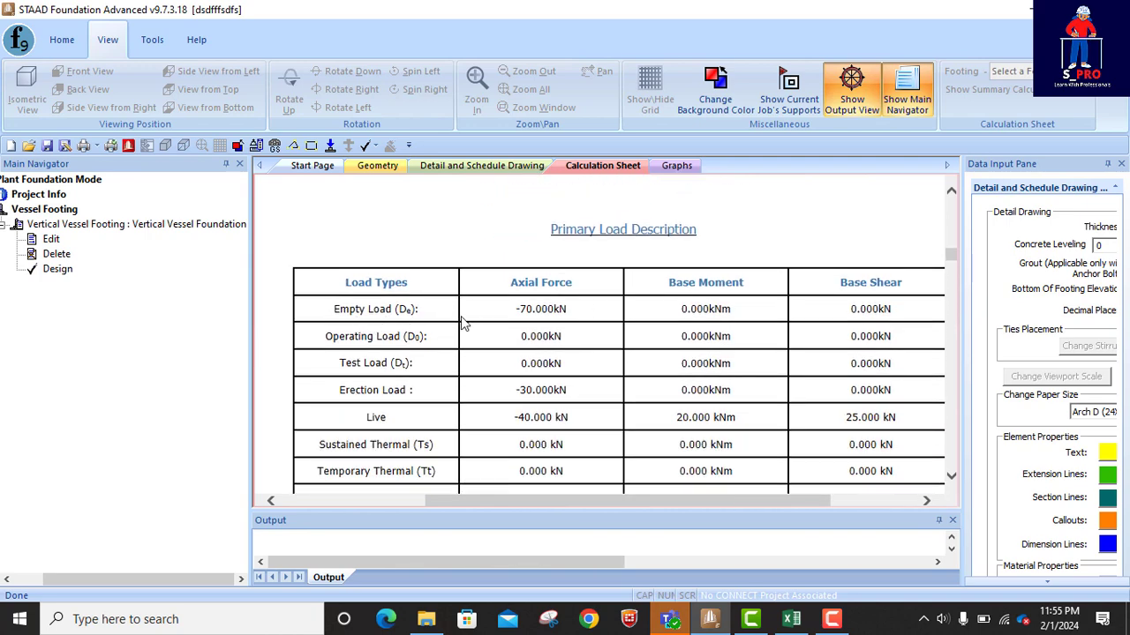
scroll(579, 316, "down", 1)
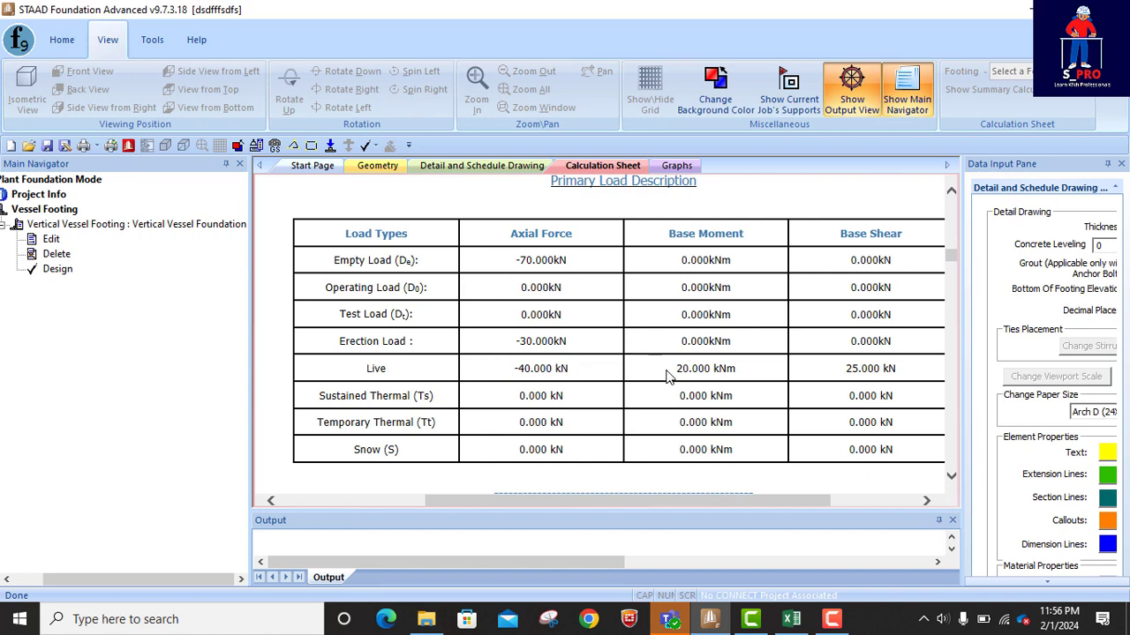
scroll(560, 386, "down", 3)
scroll(559, 386, "up", 3)
Step: Read through the ASCE 7-10 wind load and seismic load sections to the base shear and ASD factors for combinations 1001–1016
scroll(667, 336, "down", 2)
scroll(751, 343, "down", 5)
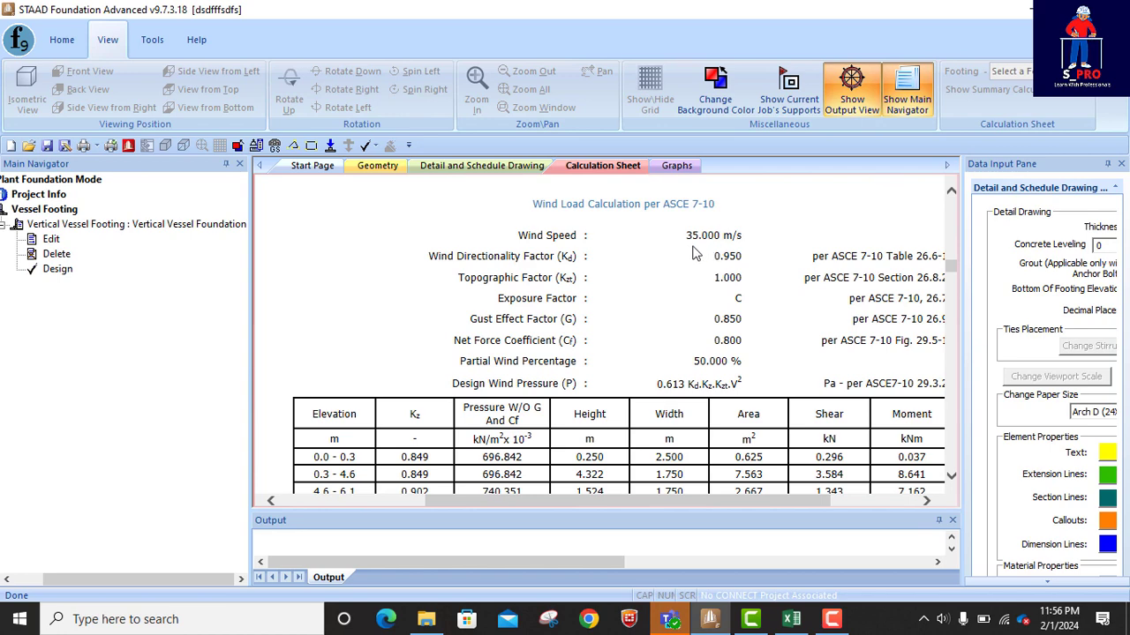
scroll(697, 340, "down", 3)
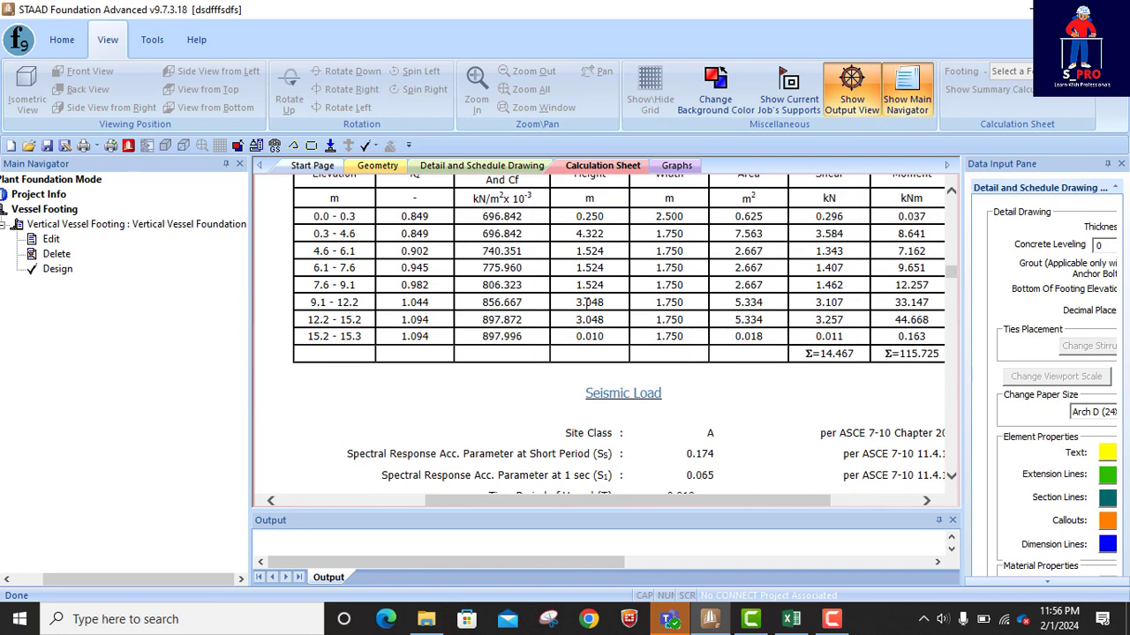
scroll(586, 303, "up", 1)
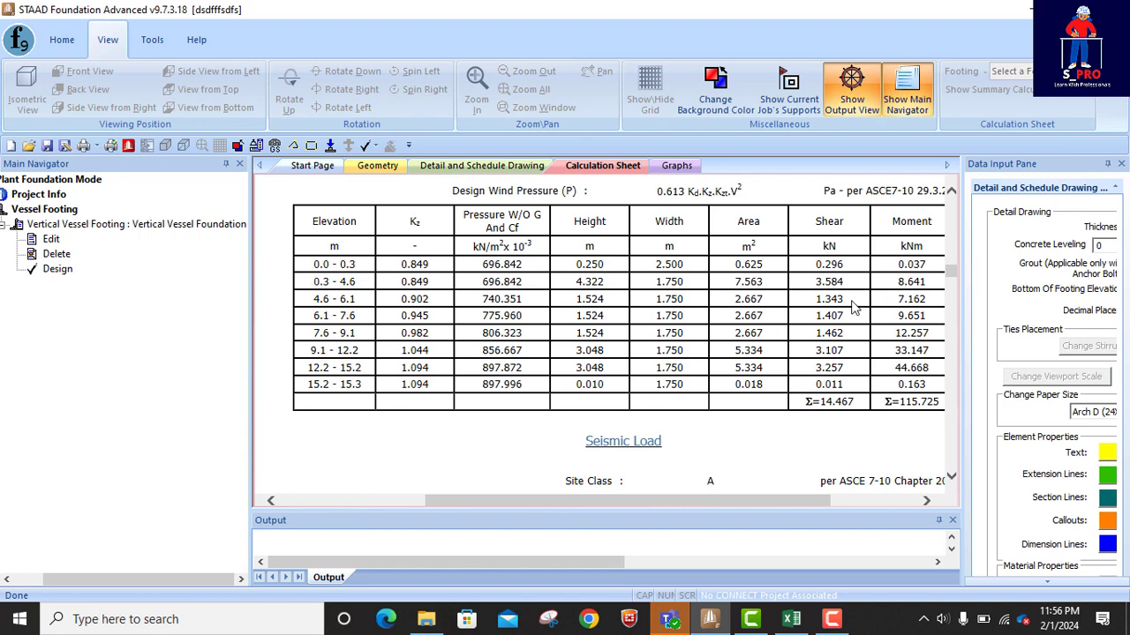
mouse_move(605, 501)
left_mouse_down()
mouse_move(635, 500)
mouse_move(585, 500)
left_mouse_up()
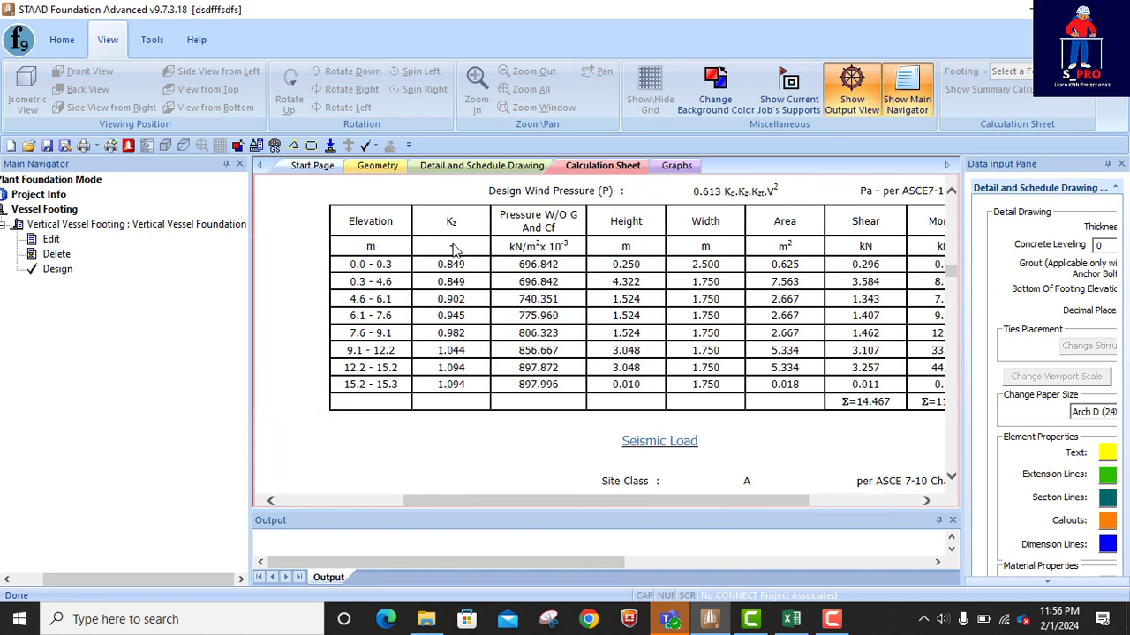
scroll(484, 340, "down", 8)
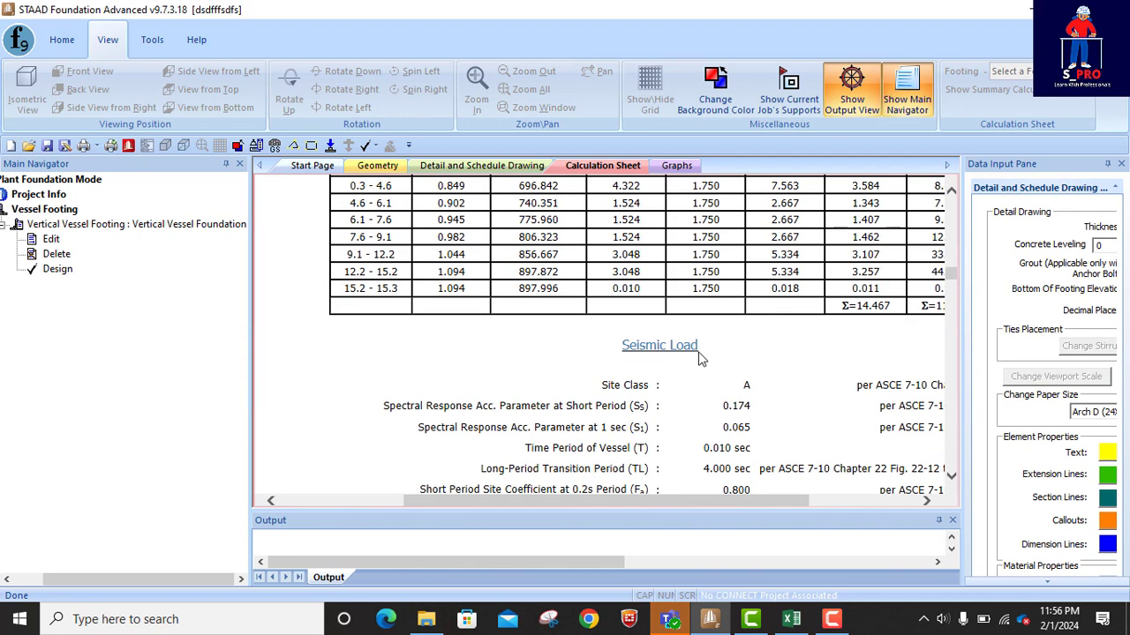
scroll(755, 316, "down", 10)
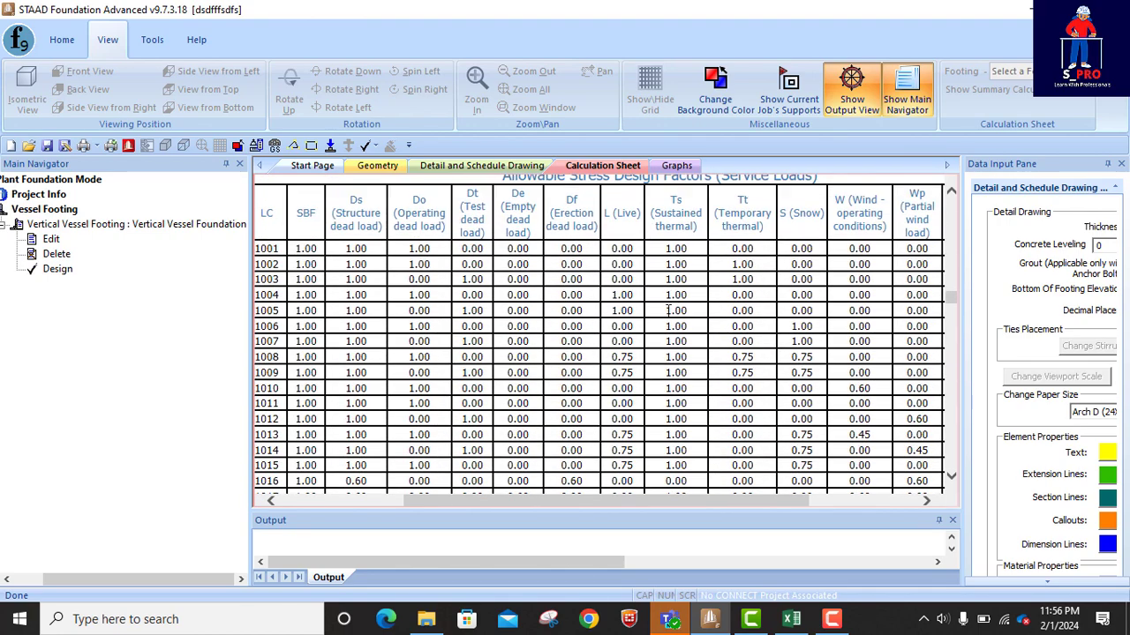
Step: Scroll through the calculation sheet's load combination tables
scroll(668, 310, "up", 1)
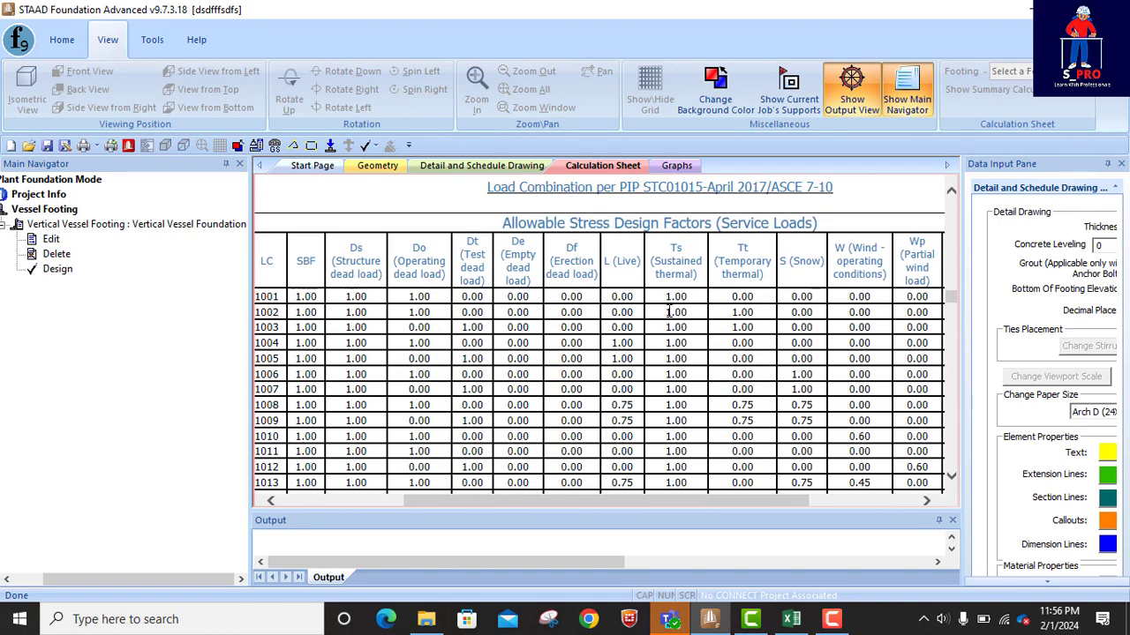
scroll(668, 312, "down", 1, "ctrl")
scroll(673, 318, "down", 1, "ctrl")
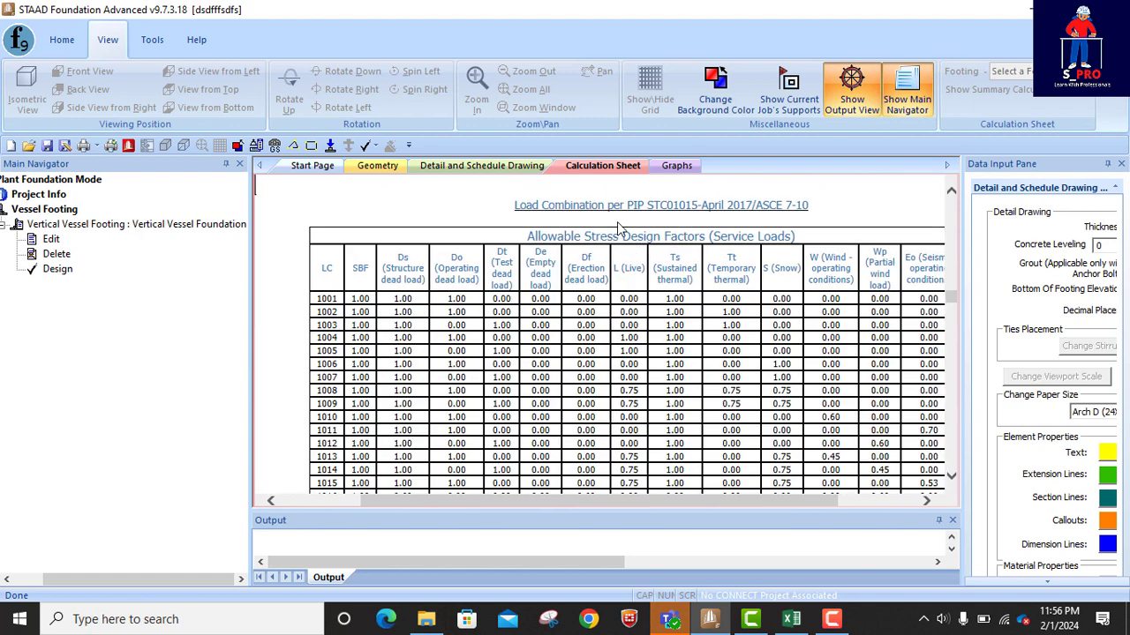
scroll(361, 341, "down", 1)
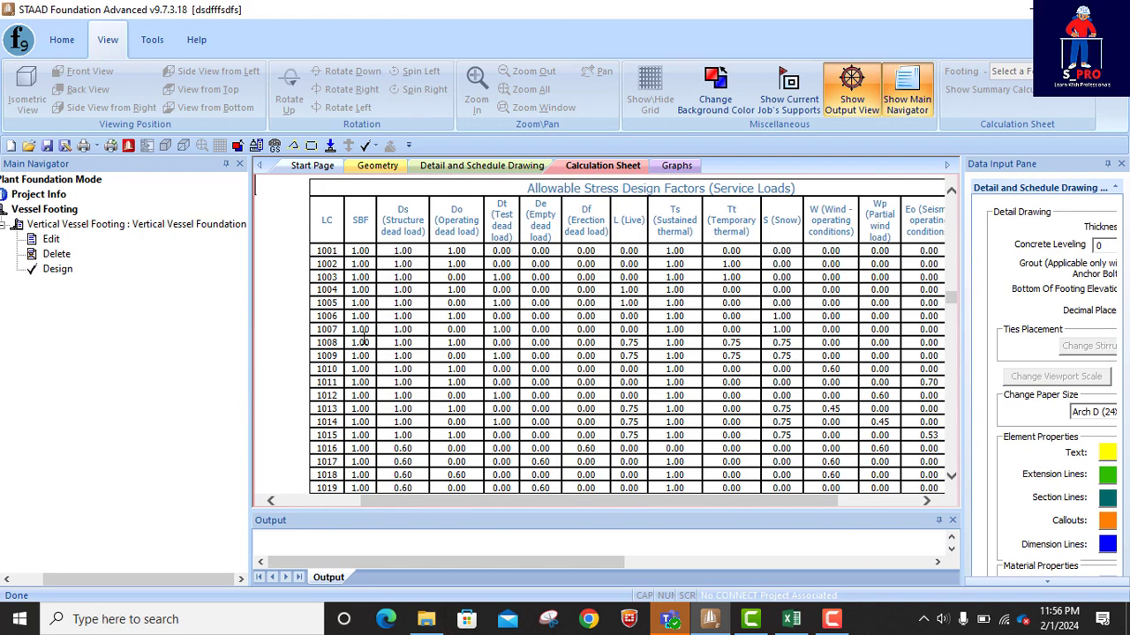
scroll(350, 276, "down", 10)
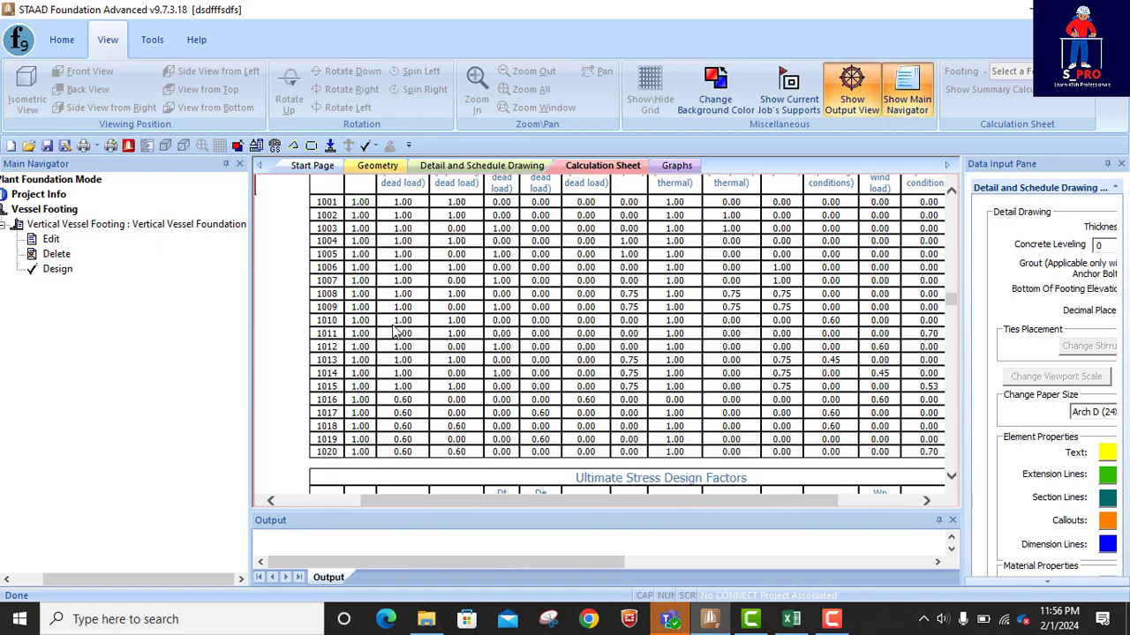
scroll(455, 352, "up", 10)
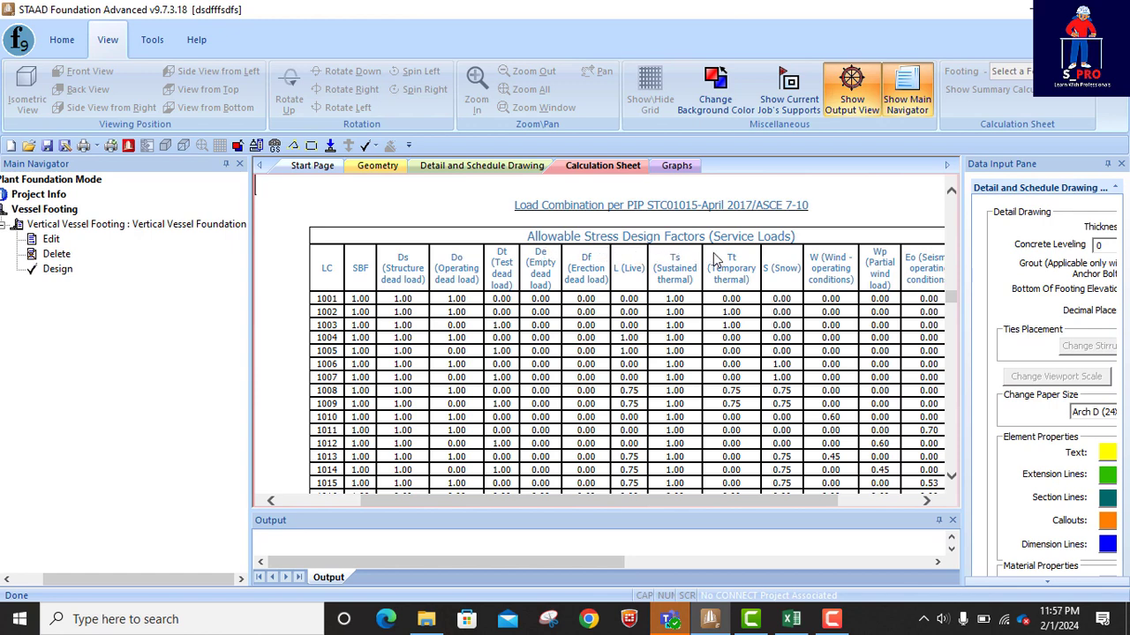
Step: Continue past the pedestal Applied Loads to footing self weight 93.195 kN and final 3.0 m diameter, 0.500 m depth
scroll(803, 247, "down", 2)
scroll(788, 250, "down", 5)
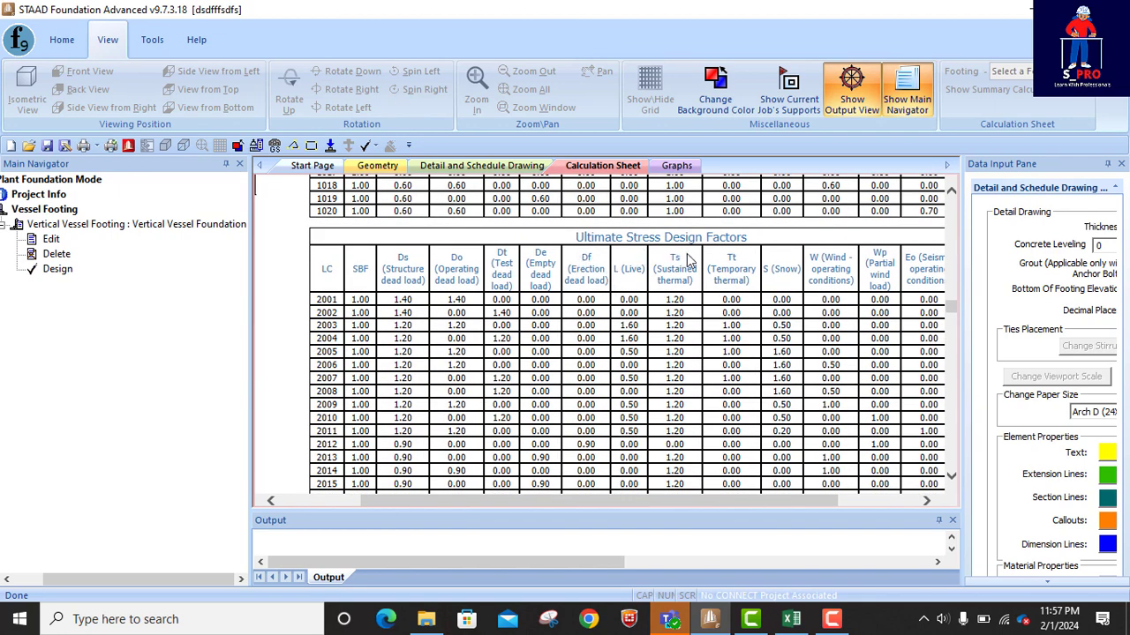
scroll(744, 268, "down", 1)
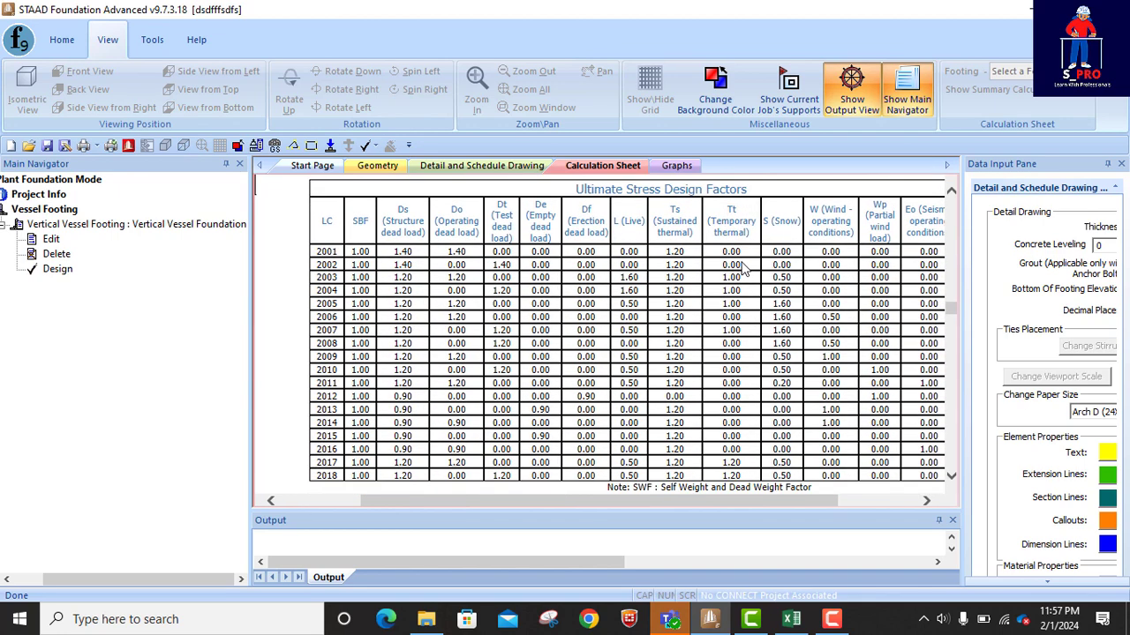
scroll(729, 328, "down", 3)
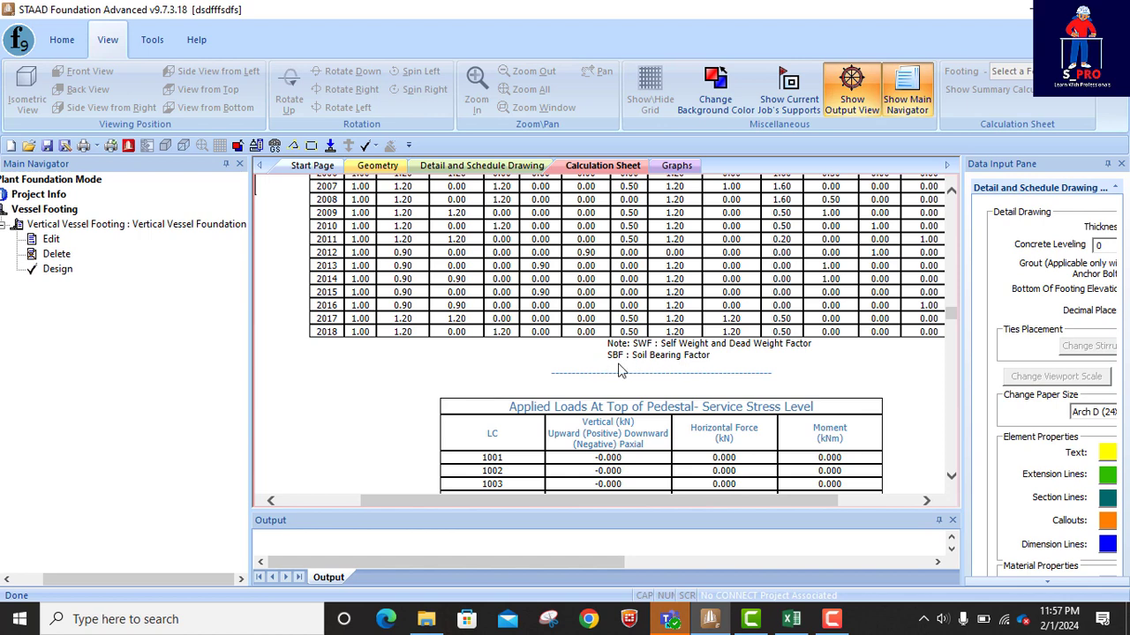
scroll(707, 371, "down", 1)
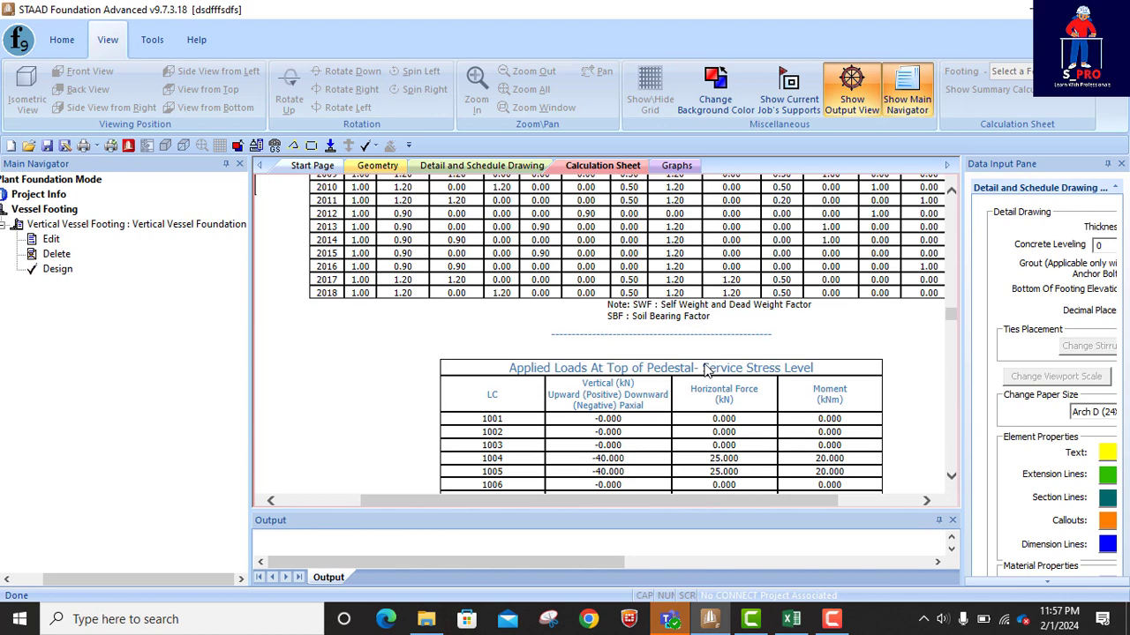
scroll(706, 371, "down", 2)
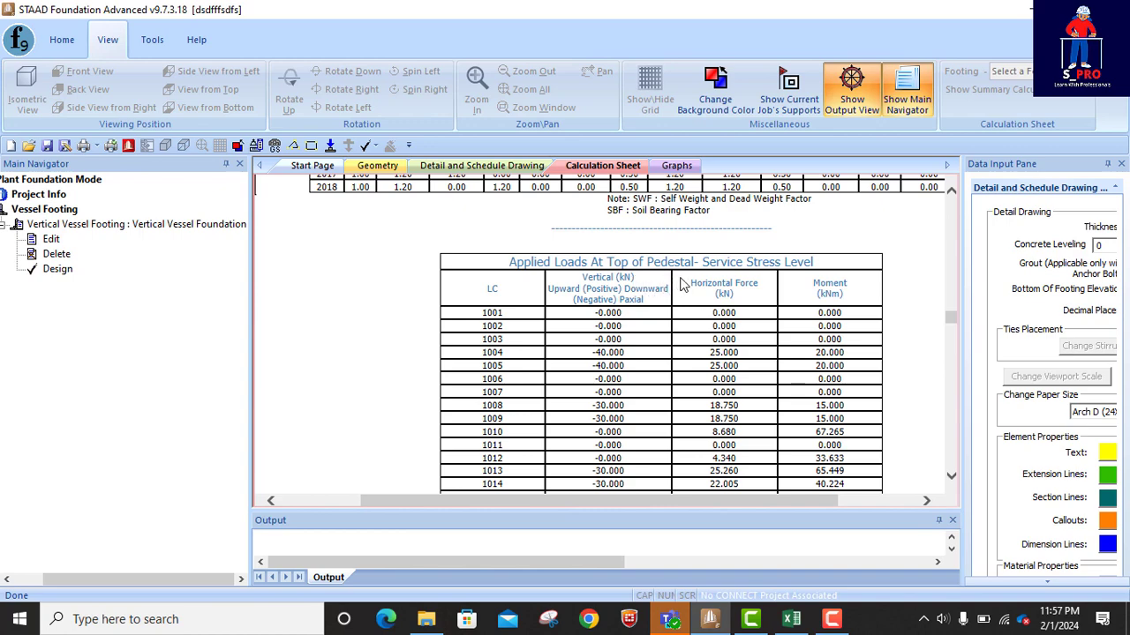
scroll(746, 281, "down", 8)
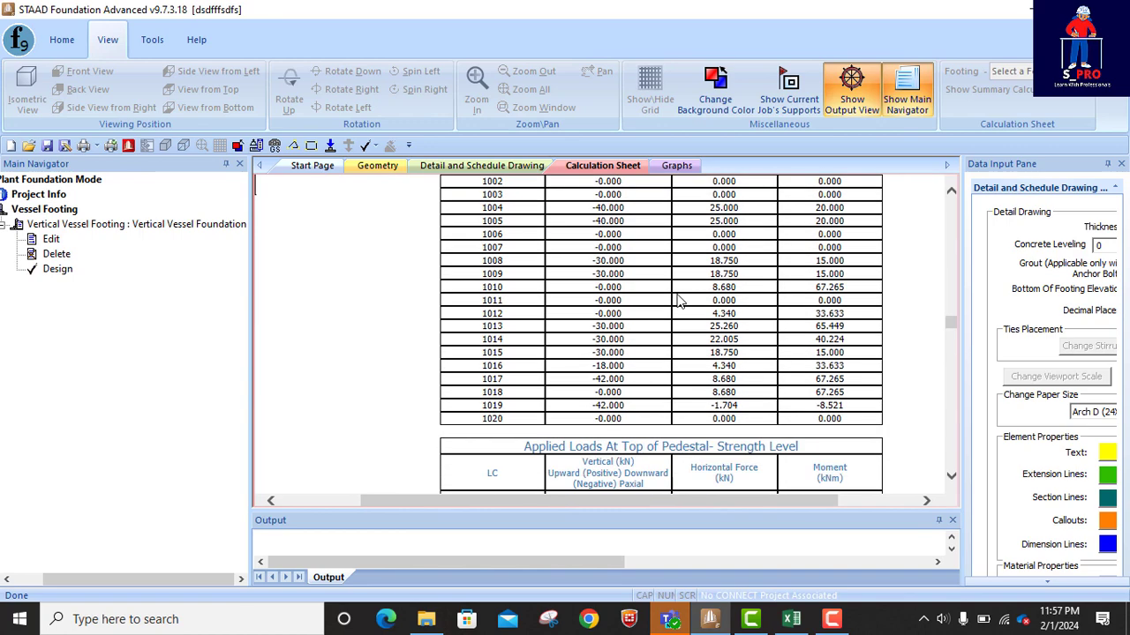
scroll(655, 311, "down", 6)
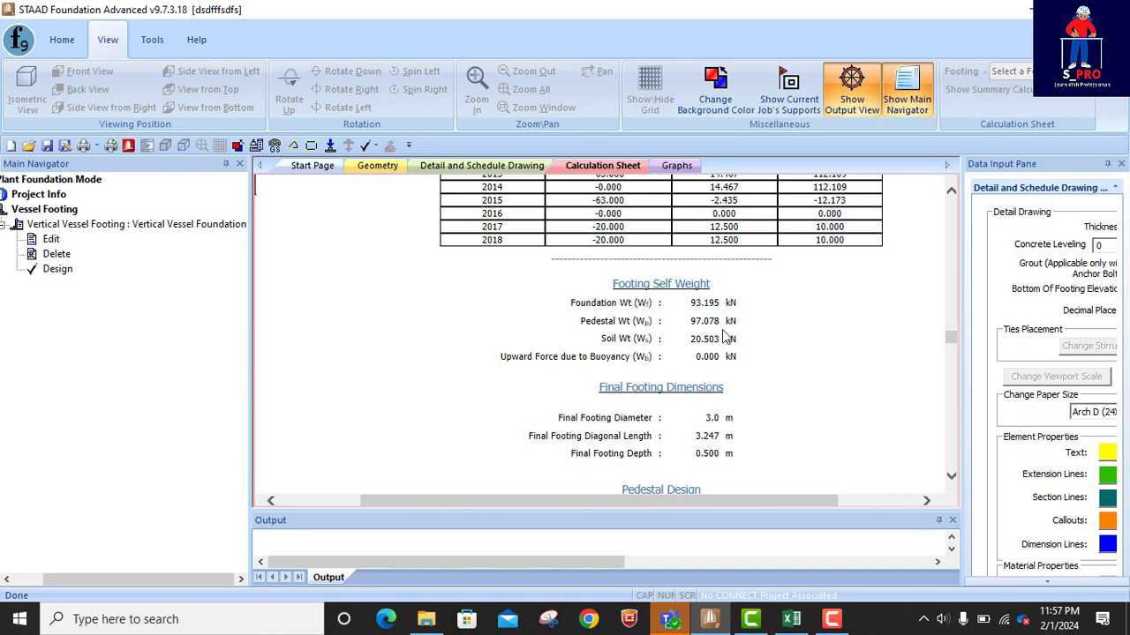
Step: Scroll through Pedestal Design and highlight the critical pedestal load case 2009
scroll(695, 381, "down", 3)
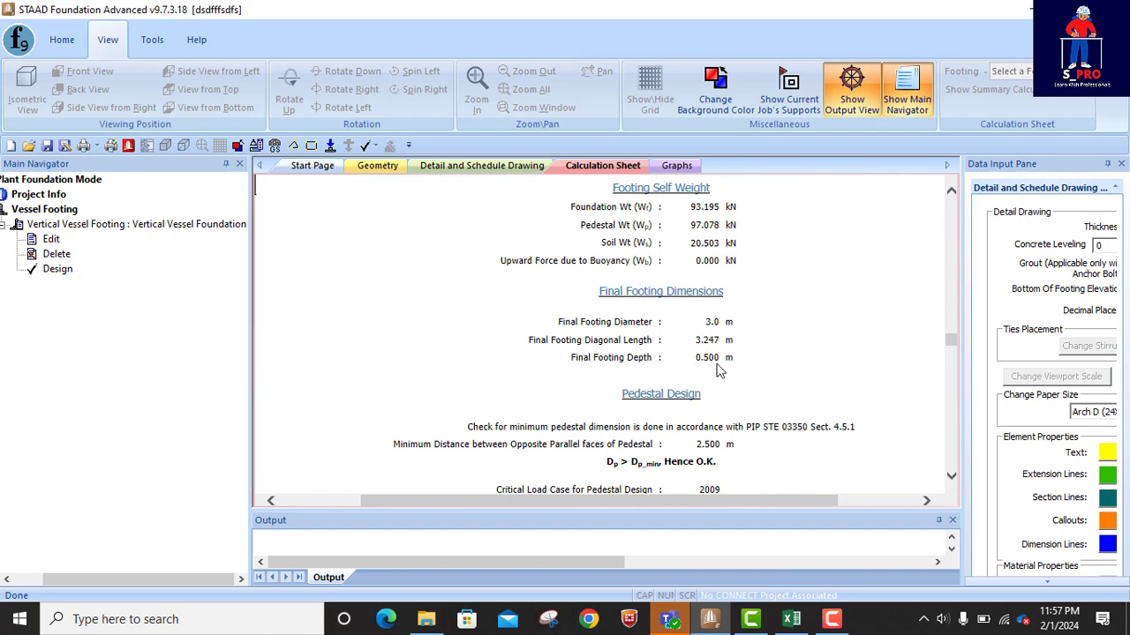
scroll(737, 363, "down", 1)
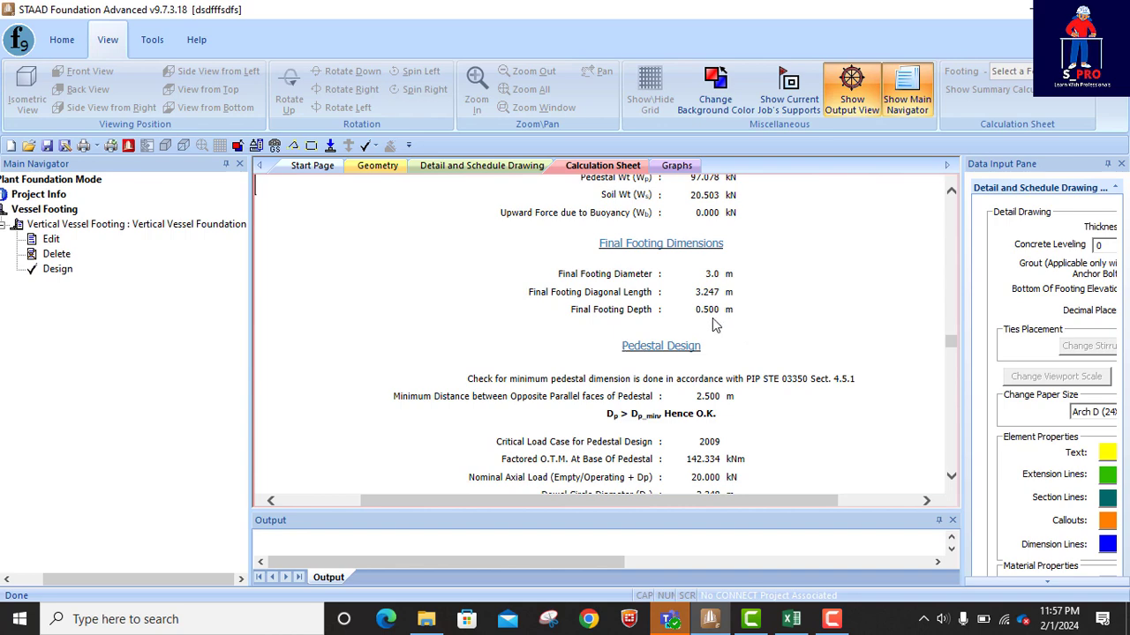
scroll(703, 334, "down", 2)
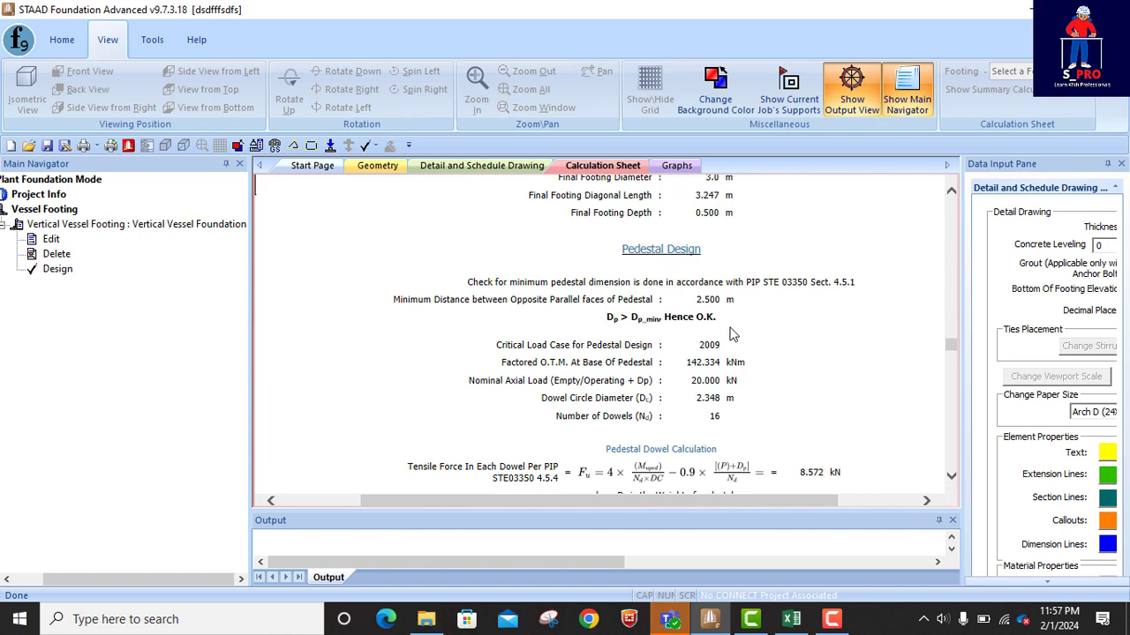
scroll(730, 334, "down", 1)
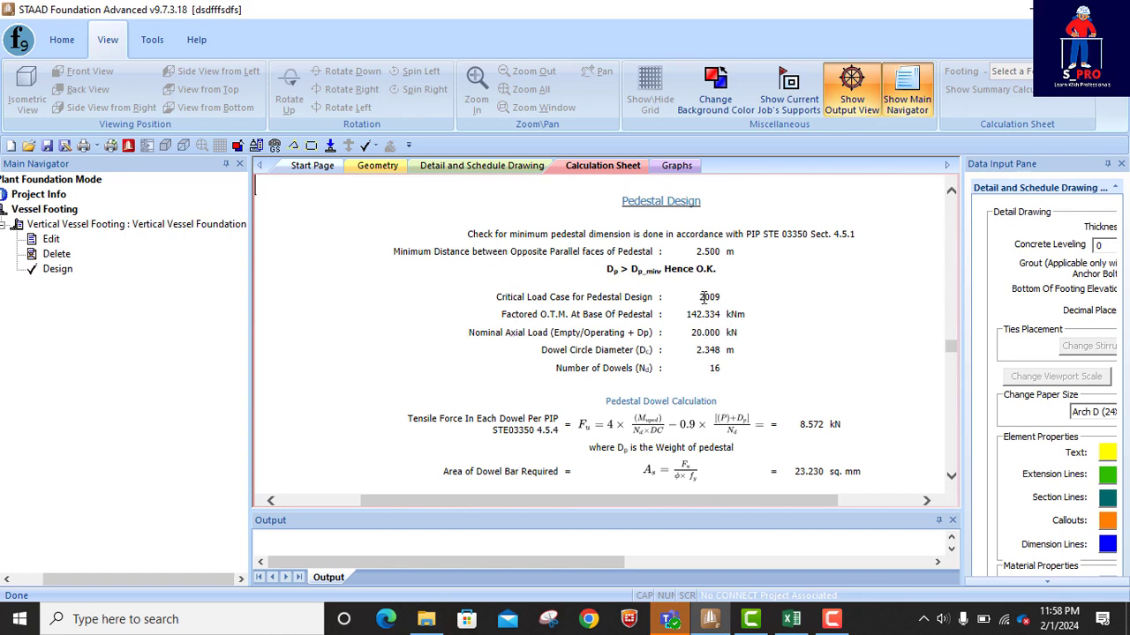
left_click_drag(699, 298, 715, 297)
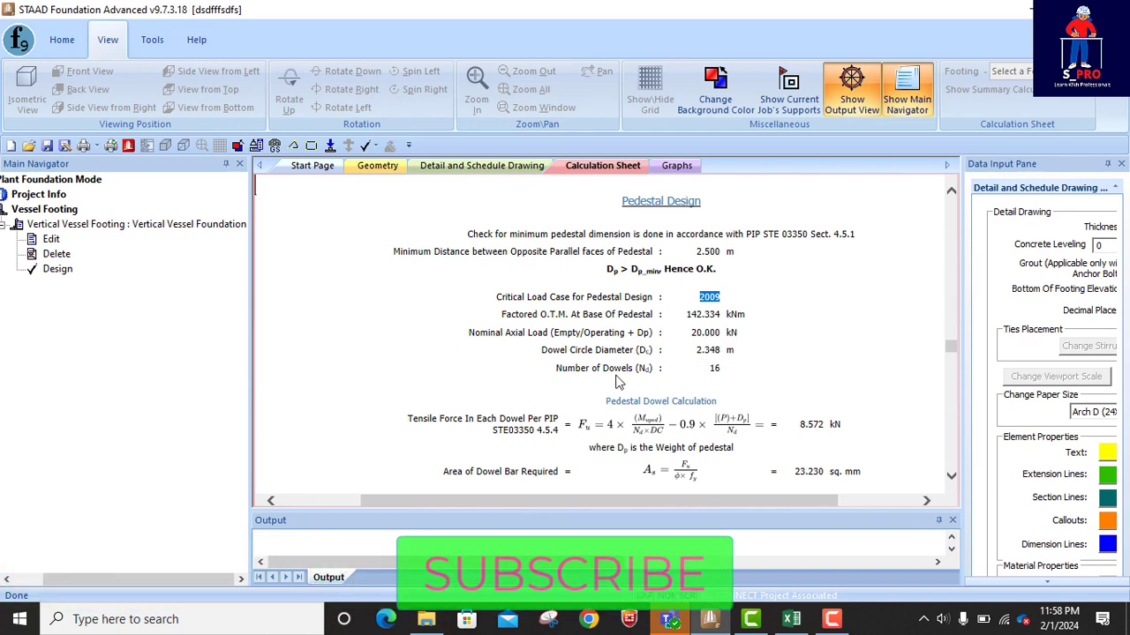
Step: Review the dowel calculation and concrete frictional check, highlighting its 'Hence O.K.' result, then clear the highlight
scroll(715, 366, "down", 4)
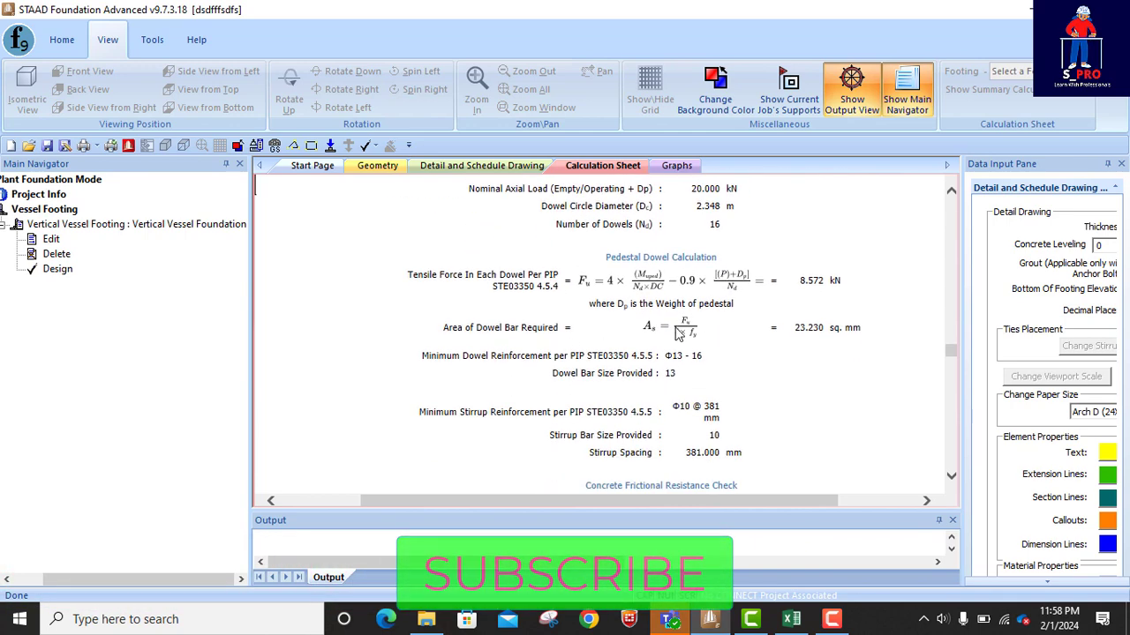
scroll(693, 331, "up", 1)
scroll(686, 327, "down", 4)
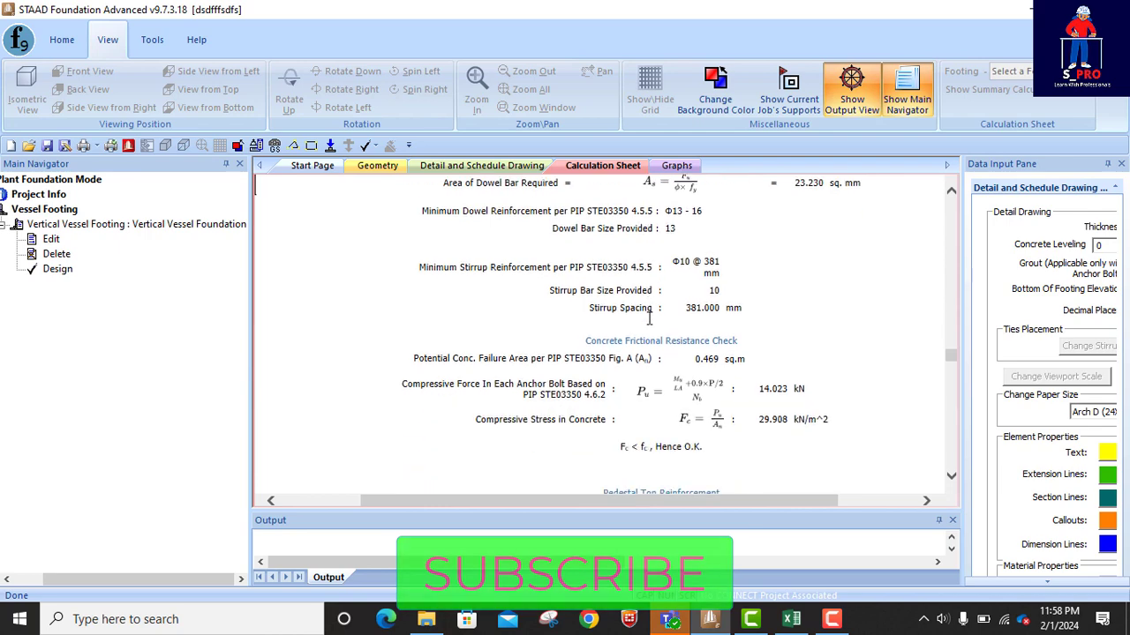
scroll(649, 317, "down", 1)
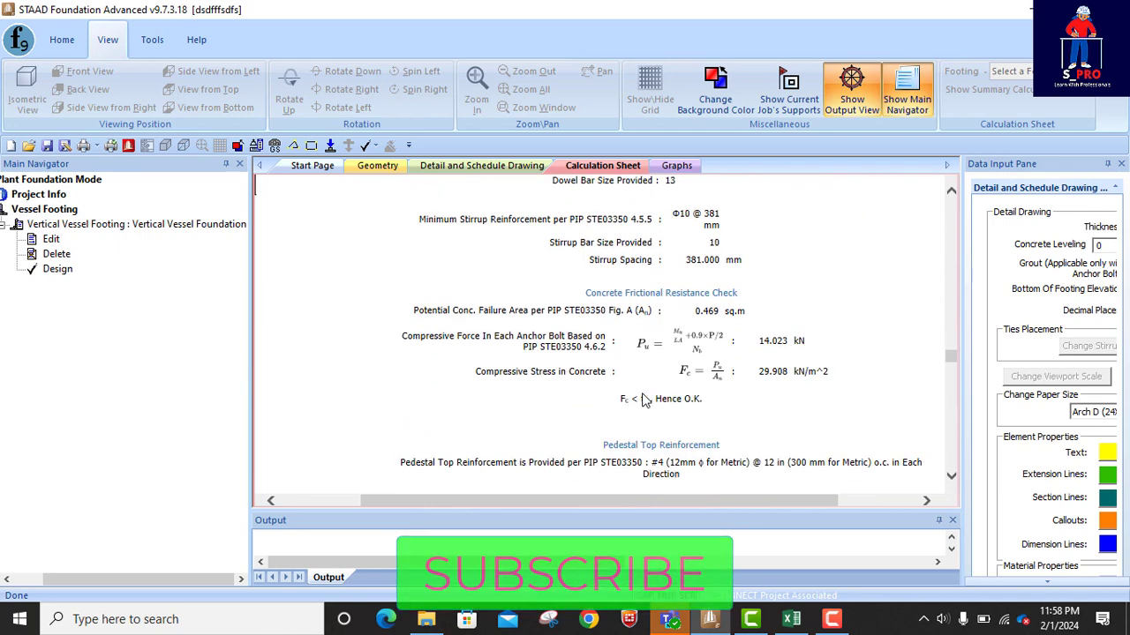
scroll(638, 385, "up", 1)
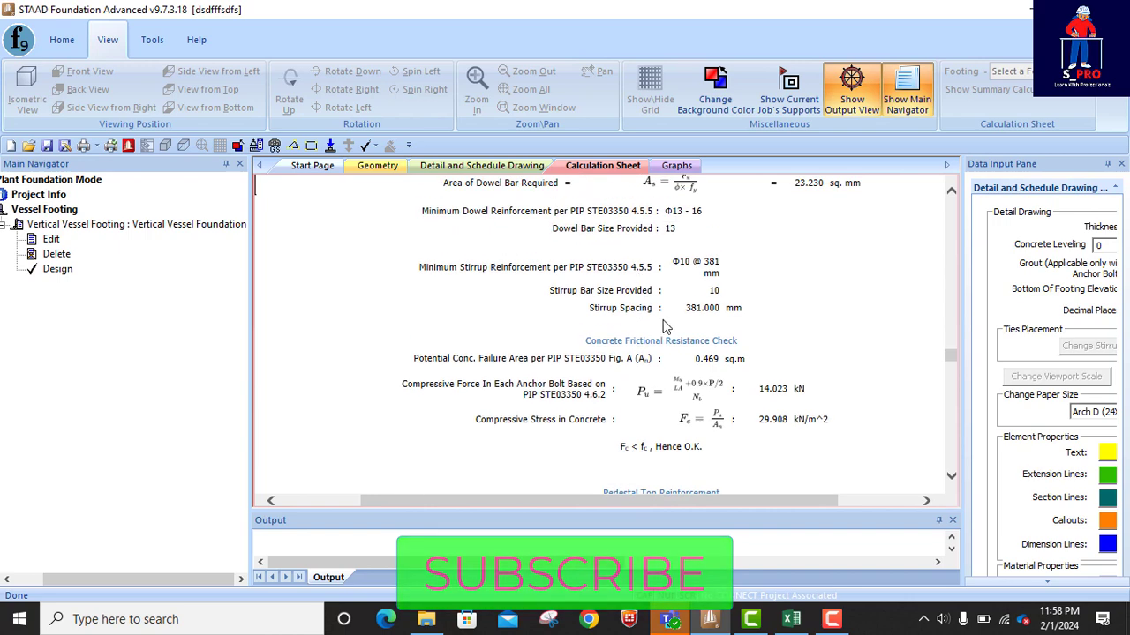
scroll(624, 300, "up", 1)
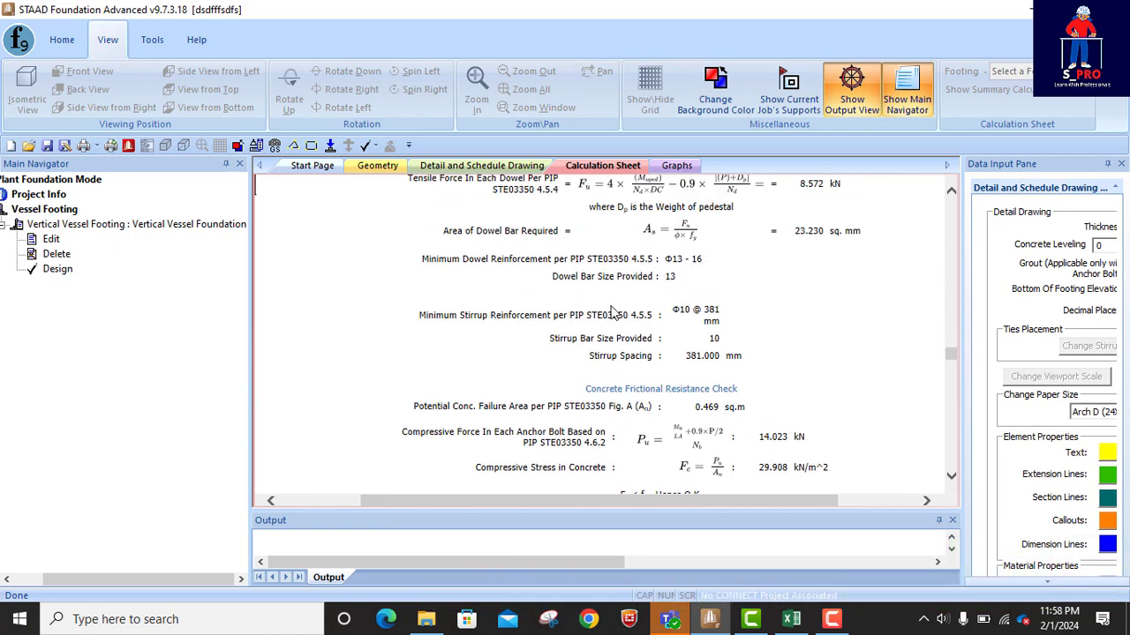
scroll(612, 313, "down", 4)
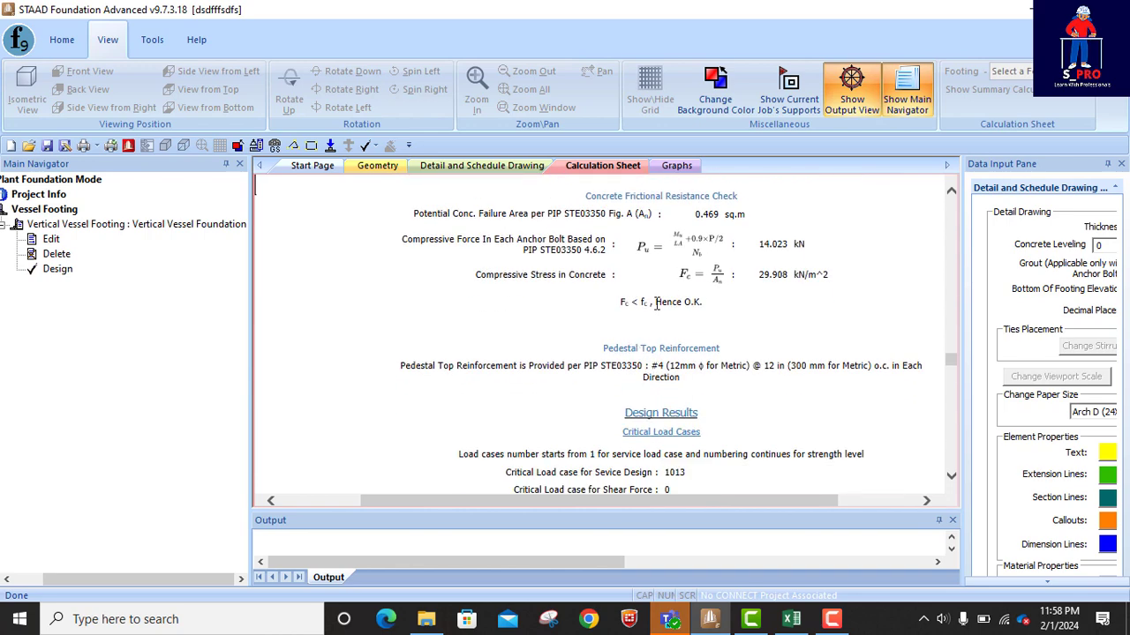
left_click_drag(658, 303, 702, 303)
scroll(607, 327, "down", 2)
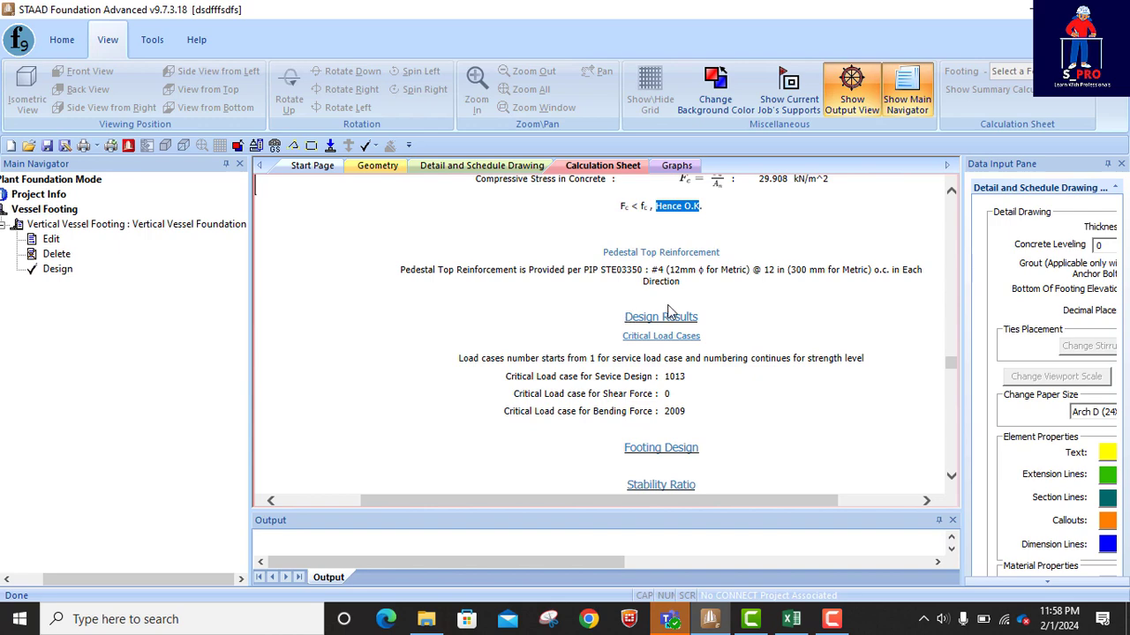
left_click(511, 37)
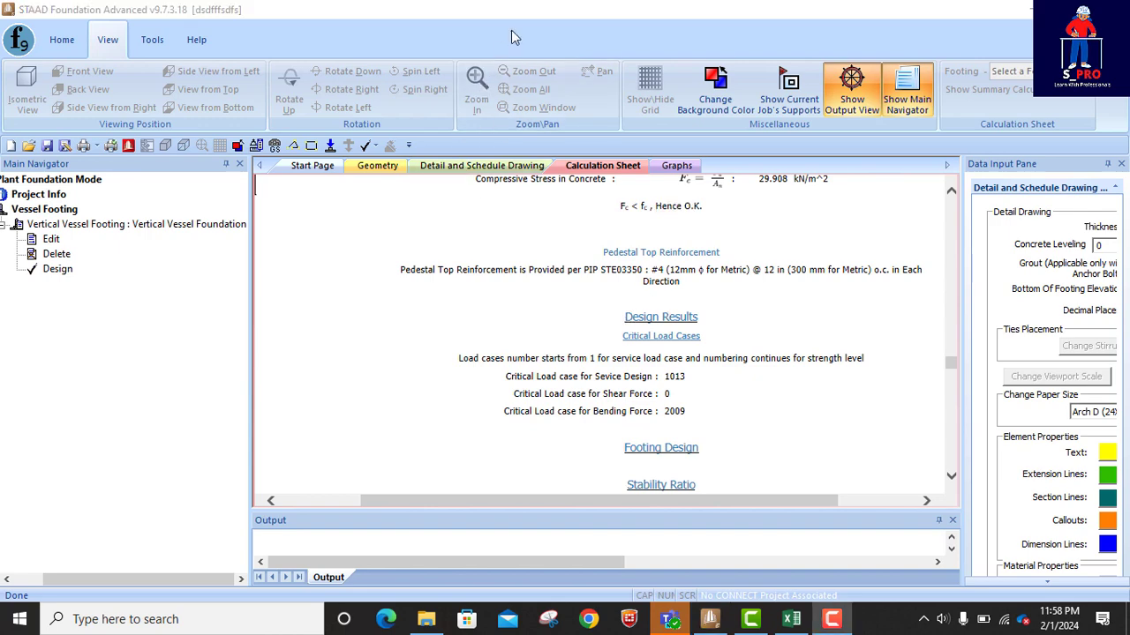
Step: Scroll to the Sliding Check and highlight its 'Hence O.K.' line
scroll(706, 354, "down", 2)
scroll(686, 344, "down", 3)
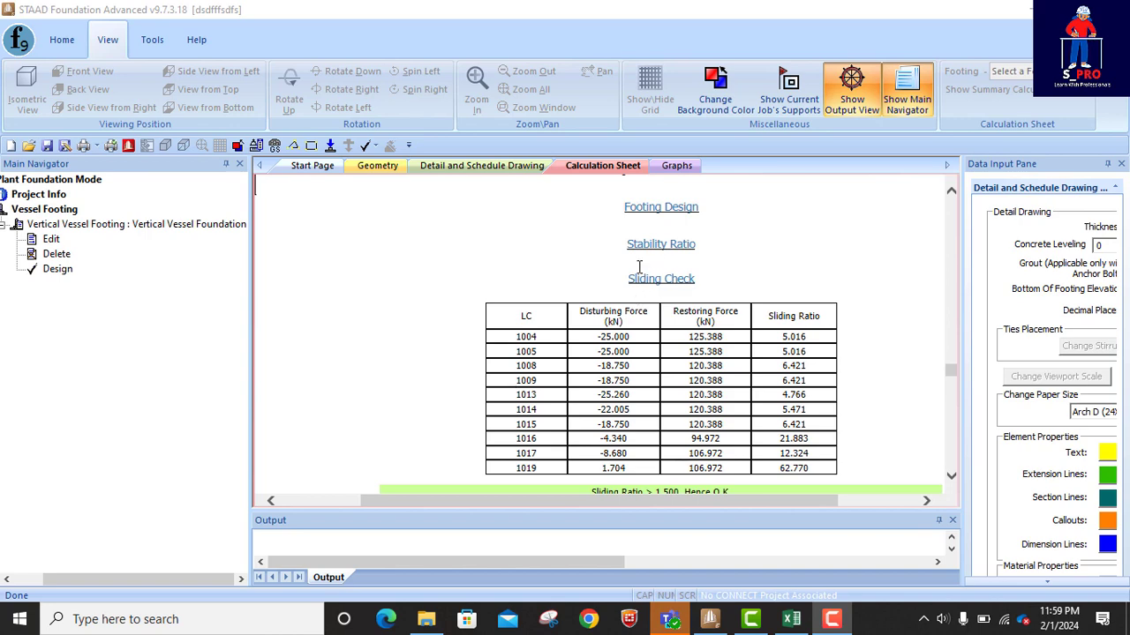
scroll(636, 297, "down", 3)
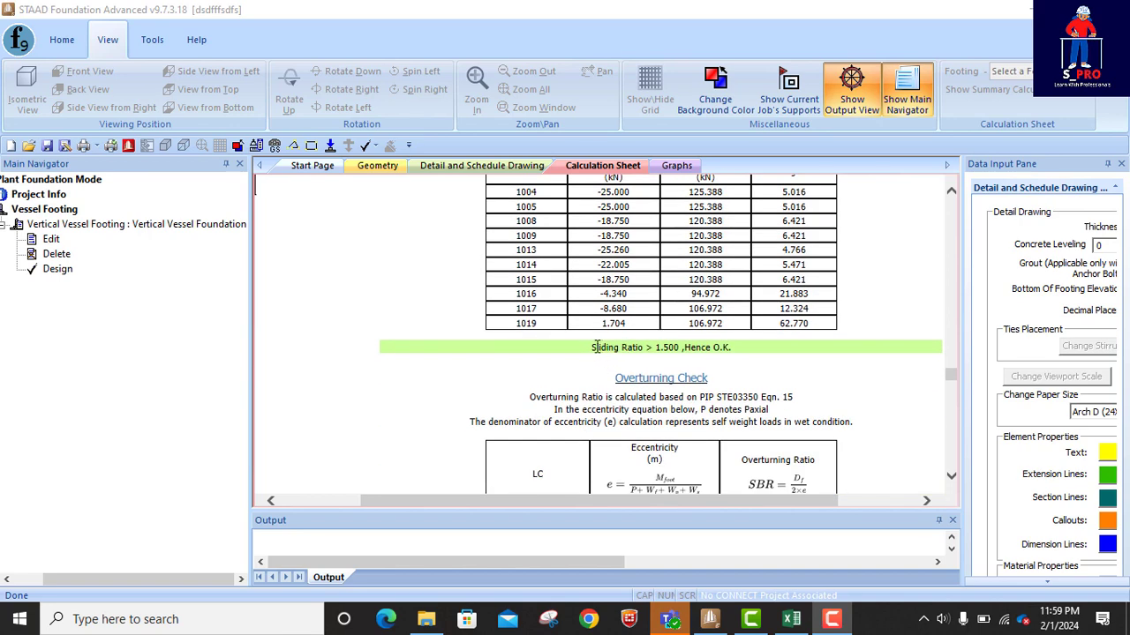
left_click_drag(591, 347, 733, 348)
Step: Move on to the Overturning Check and select its overturning ratio pass line
scroll(706, 340, "down", 2)
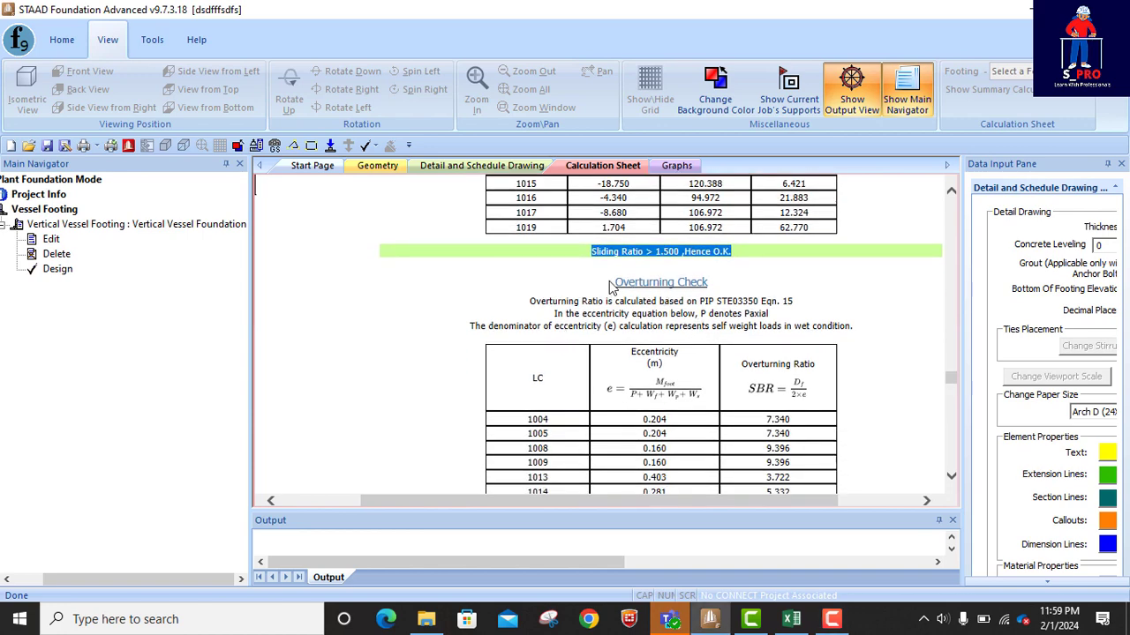
scroll(729, 301, "down", 2)
scroll(677, 335, "down", 2)
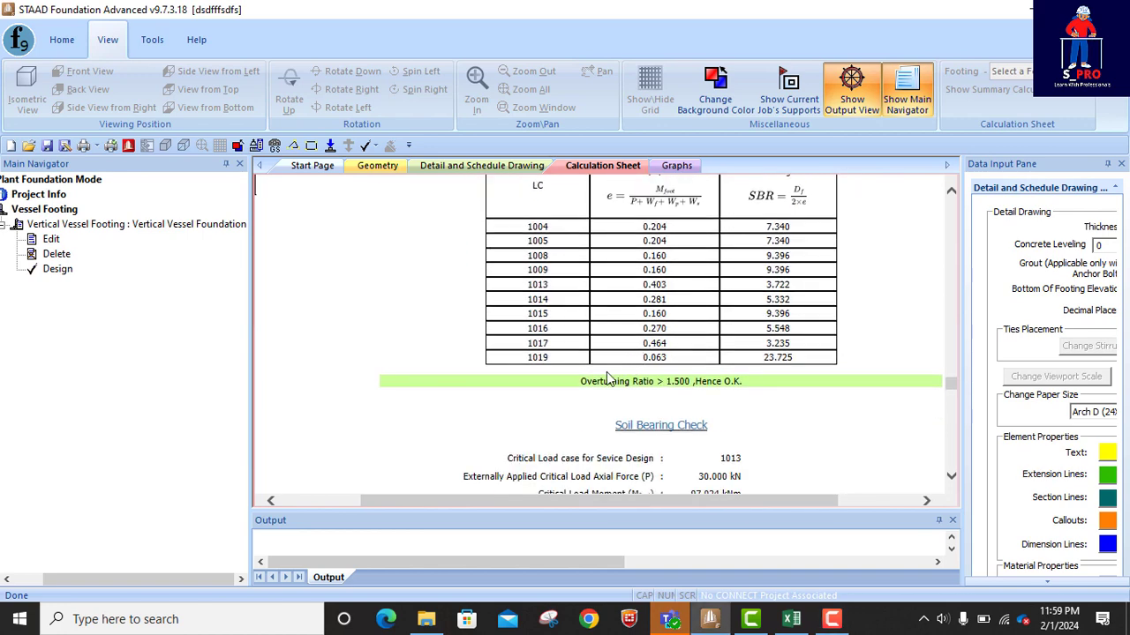
mouse_move(582, 386)
left_mouse_down()
mouse_move(763, 375)
mouse_move(600, 386)
left_mouse_up()
left_click(744, 382)
Step: Highlight the Soil Bearing Check pass line: 67.170 and 65.815 kN/m^2, both below 110 kN/m^2
scroll(674, 347, "down", 3)
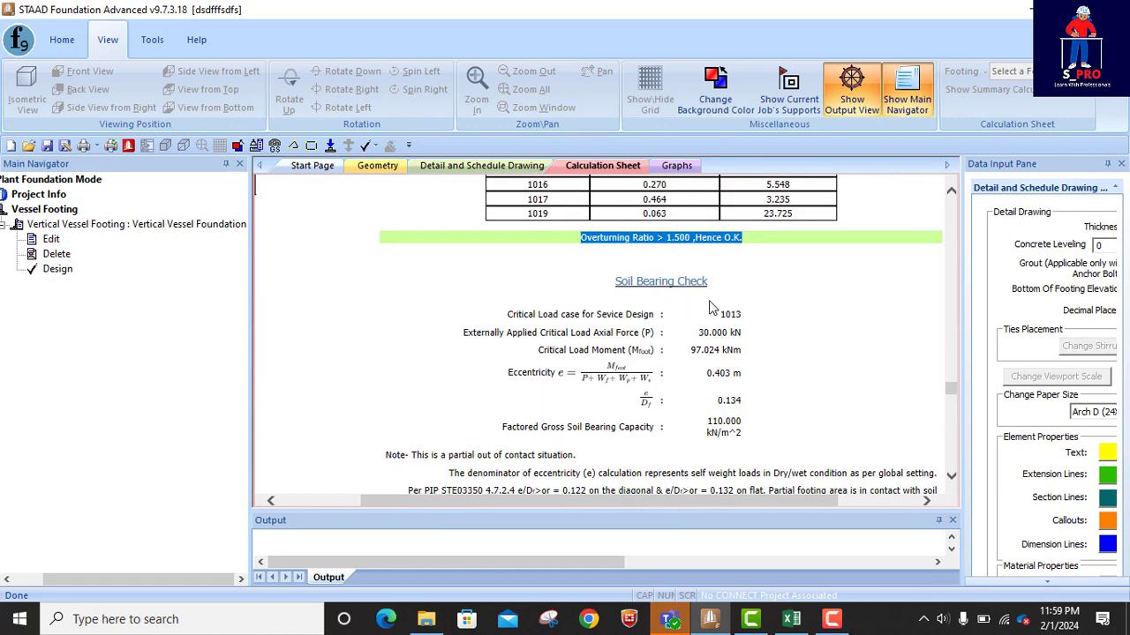
scroll(731, 327, "down", 2)
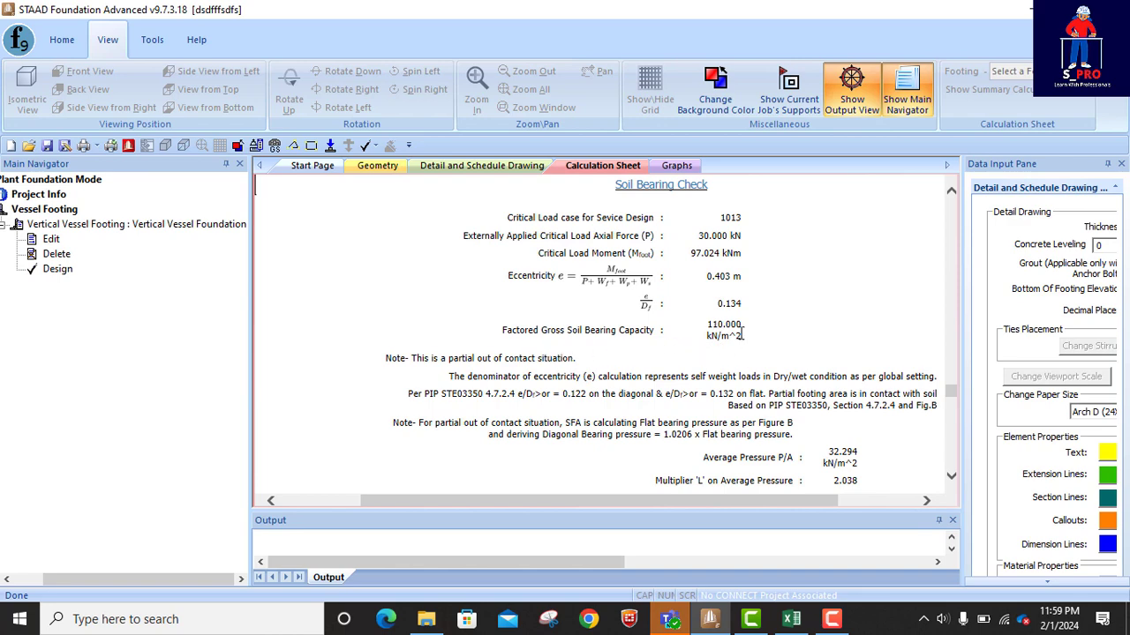
scroll(743, 330, "down", 3)
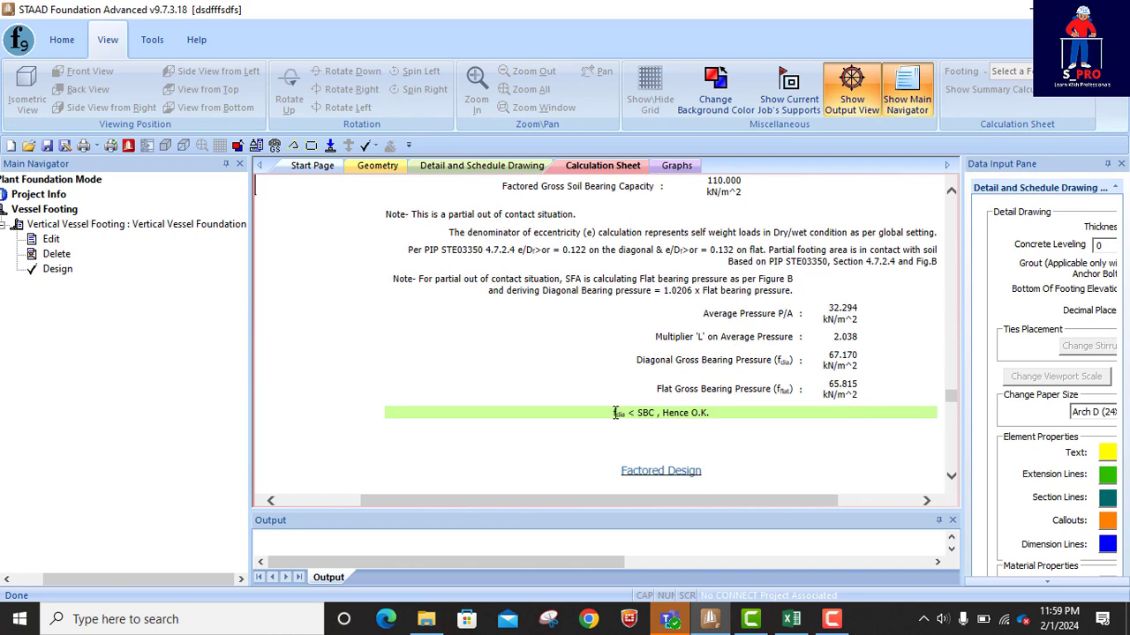
left_click_drag(616, 412, 709, 412)
Step: Scroll through the one-way and two-way shear checks, highlighting the punching shear pass statement
scroll(694, 288, "down", 3)
scroll(693, 287, "down", 2)
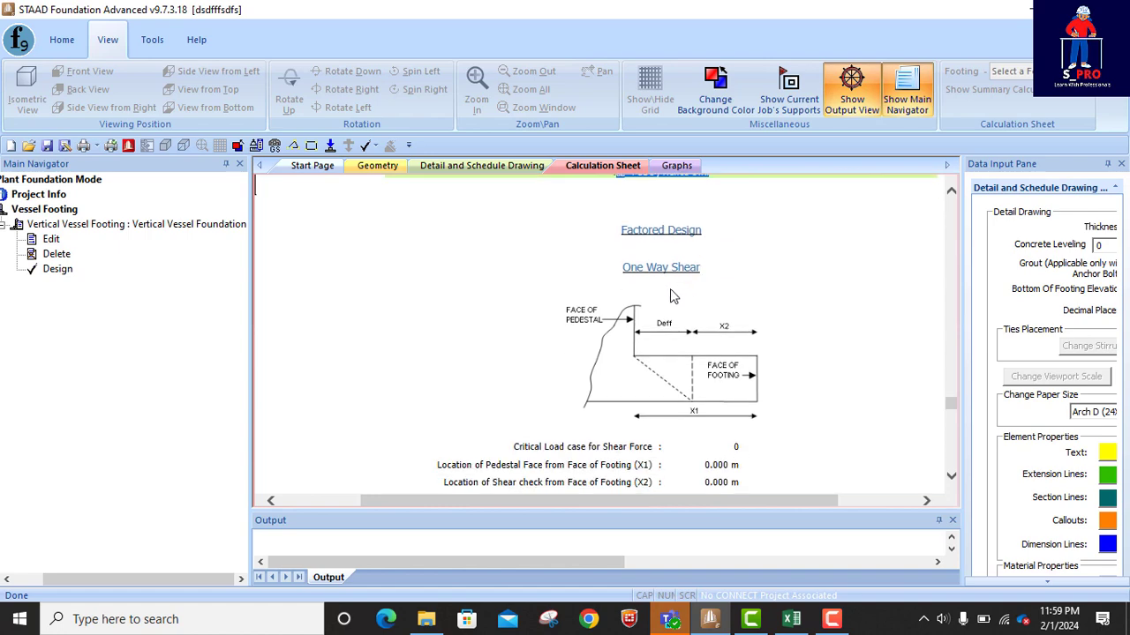
scroll(660, 296, "down", 7)
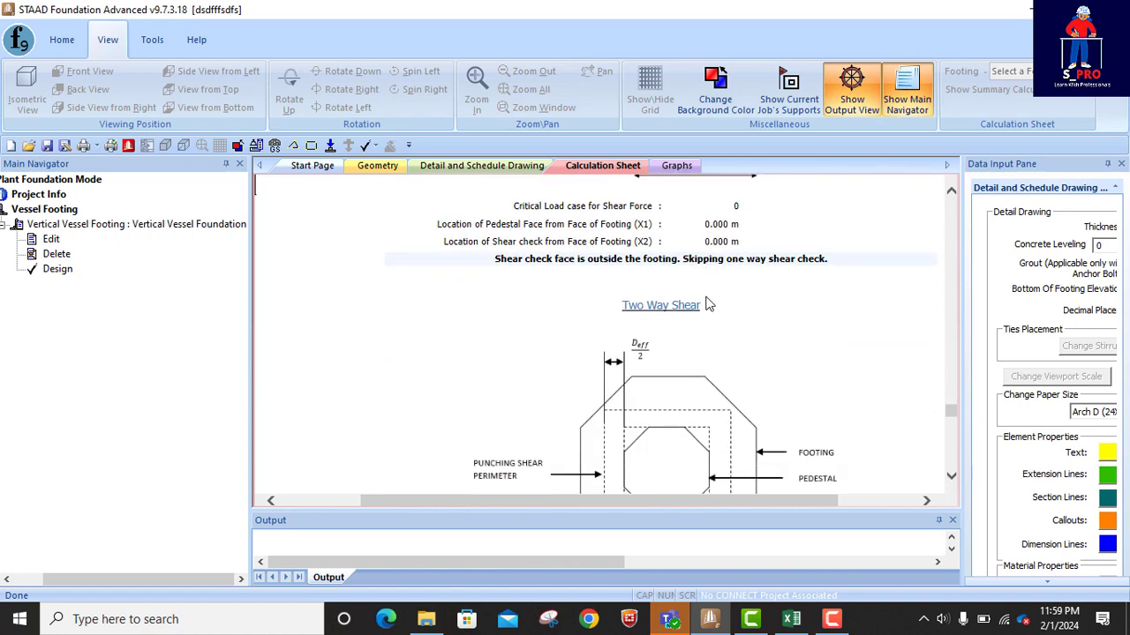
scroll(706, 304, "down", 5)
scroll(757, 308, "up", 4)
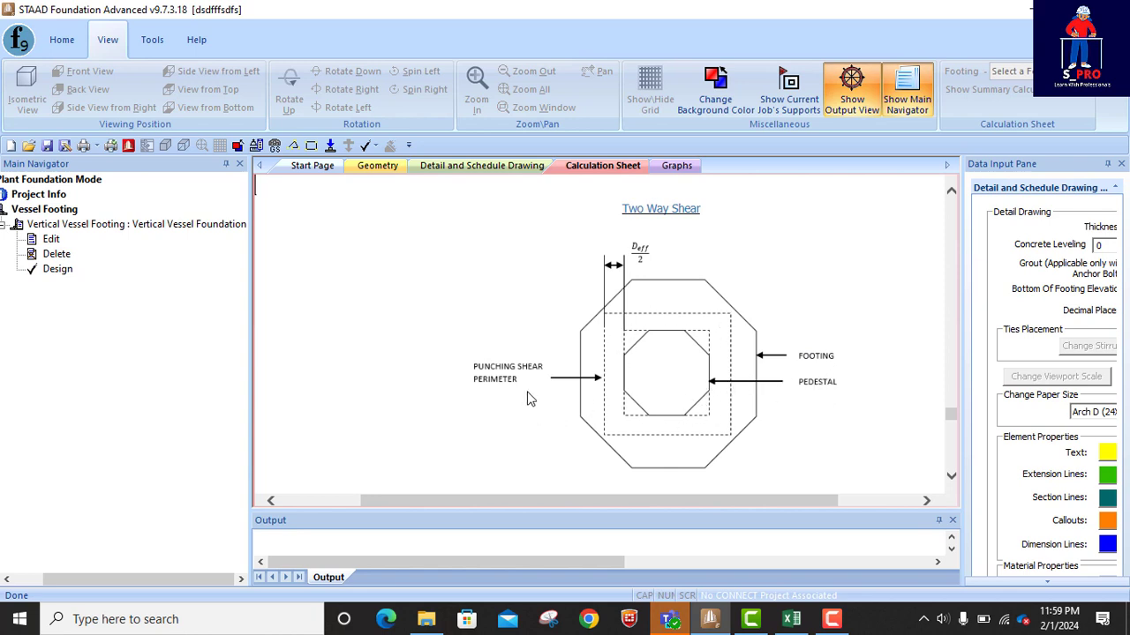
scroll(751, 322, "down", 3)
scroll(723, 322, "down", 2)
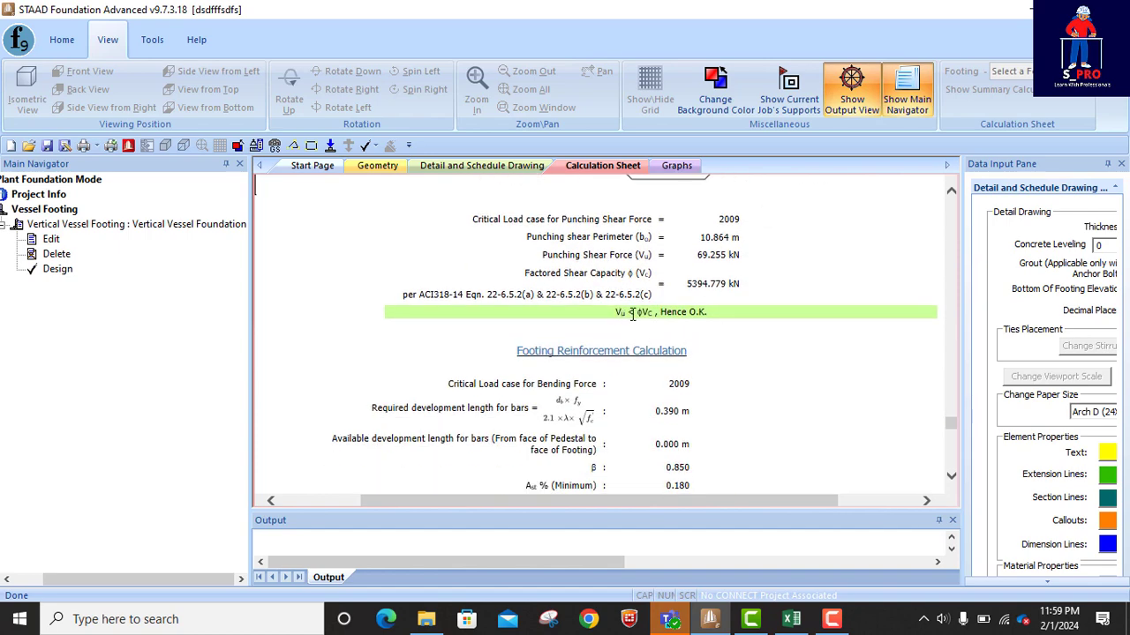
left_click_drag(626, 313, 711, 329)
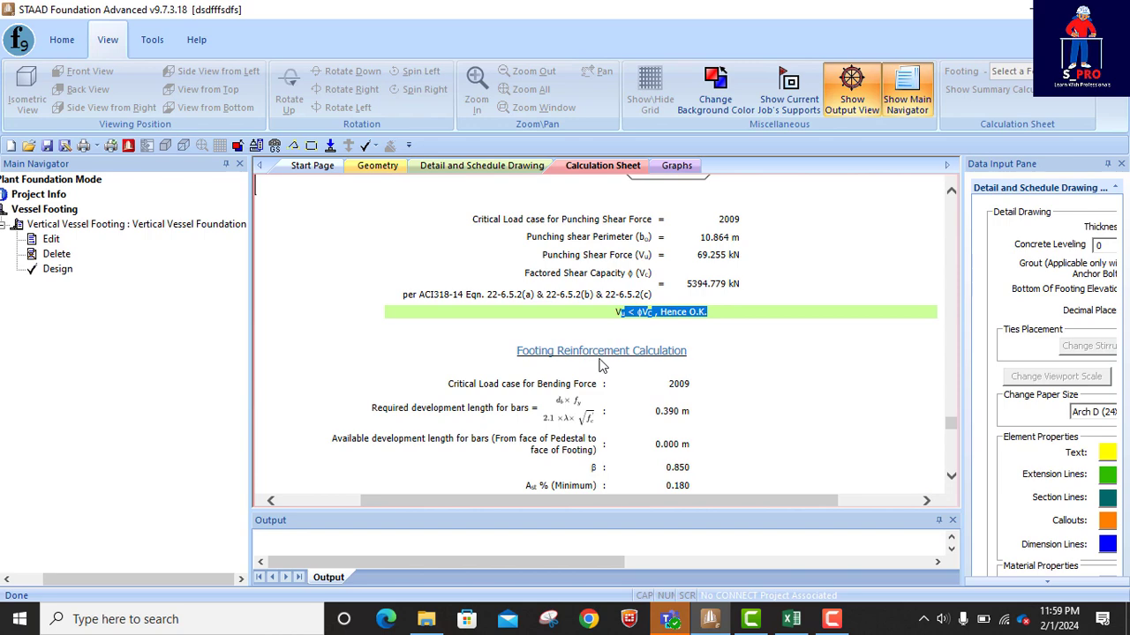
Step: In the footing reinforcement calculation, highlight bending load case 2009, the 10 mm bars and 76 mm spacing
scroll(688, 365, "down", 3)
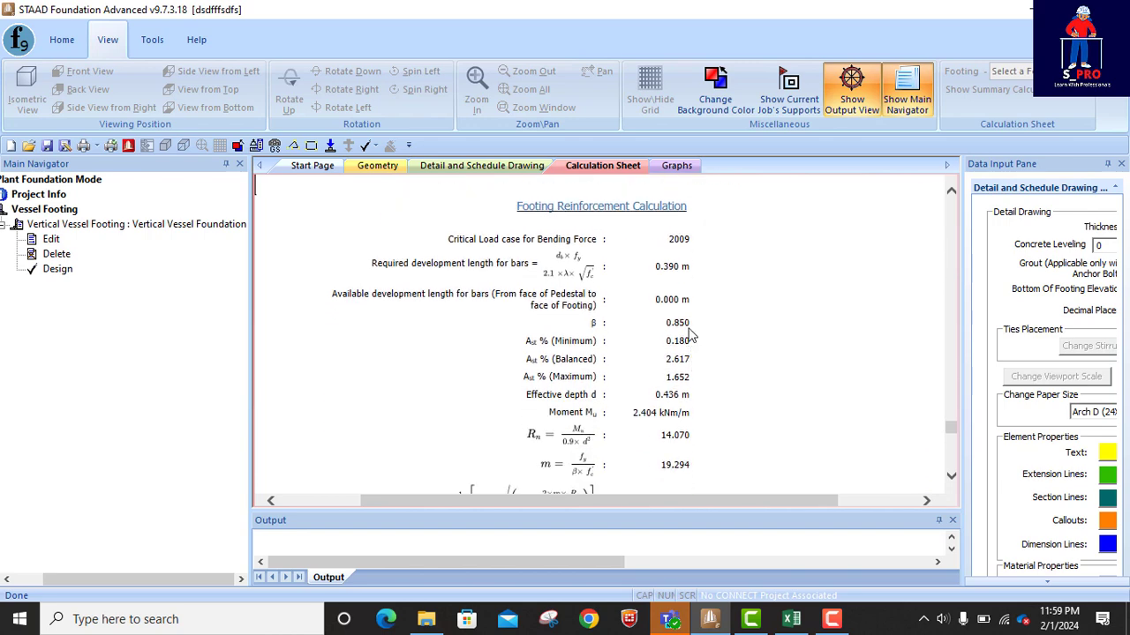
left_click_drag(670, 248, 692, 247)
scroll(637, 318, "down", 2)
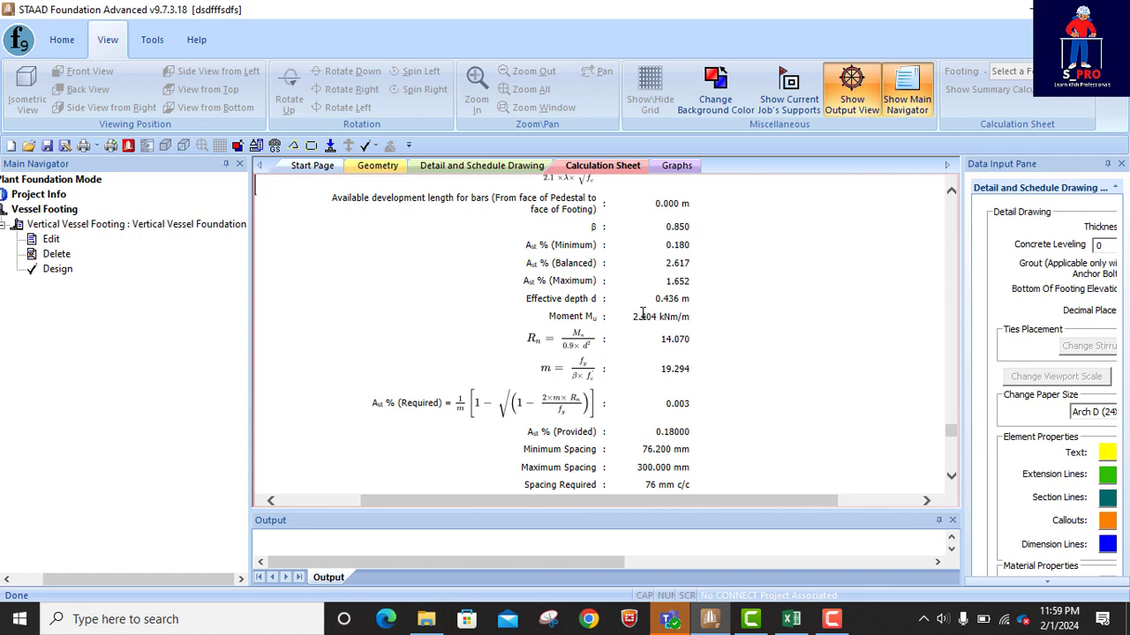
scroll(643, 314, "down", 1)
scroll(625, 307, "down", 2)
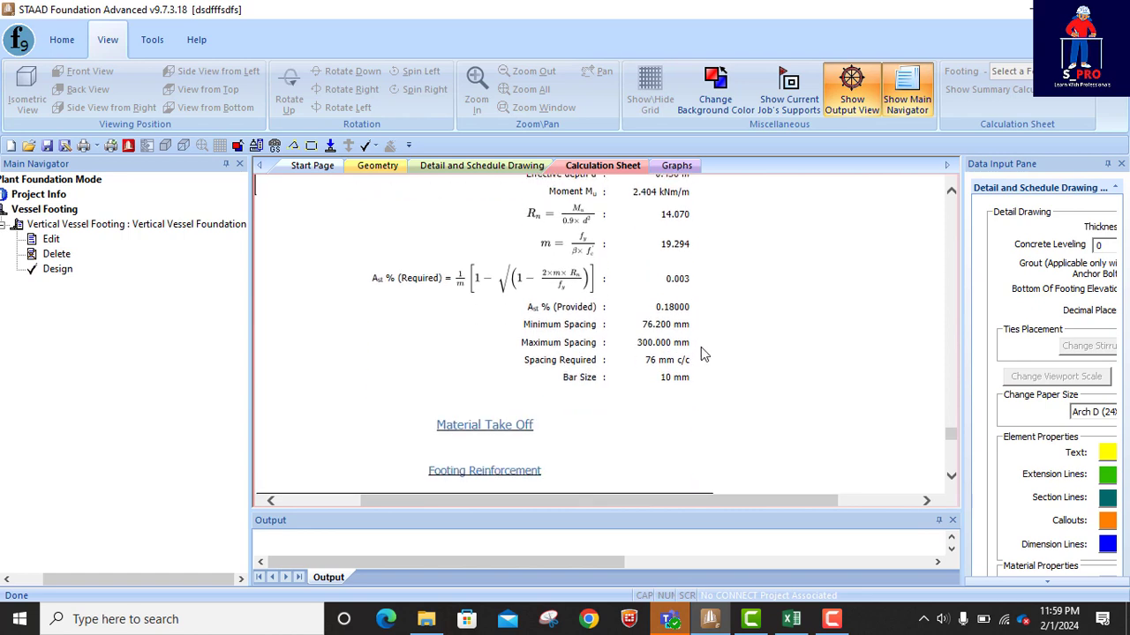
left_click_drag(660, 362, 685, 353)
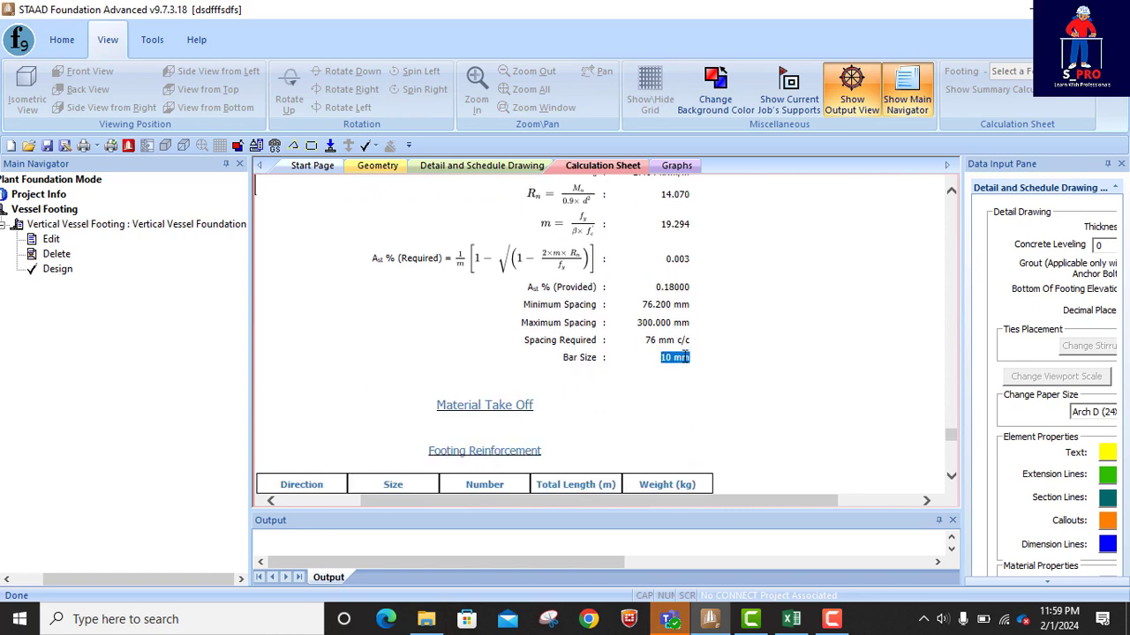
left_click_drag(541, 343, 683, 348)
Step: Scroll through the material take-off: 290.898 kg reinforcement, 7.611 m3 concrete, formwork and 16.333 m3 excavation
scroll(570, 345, "down", 1)
scroll(569, 345, "down", 3)
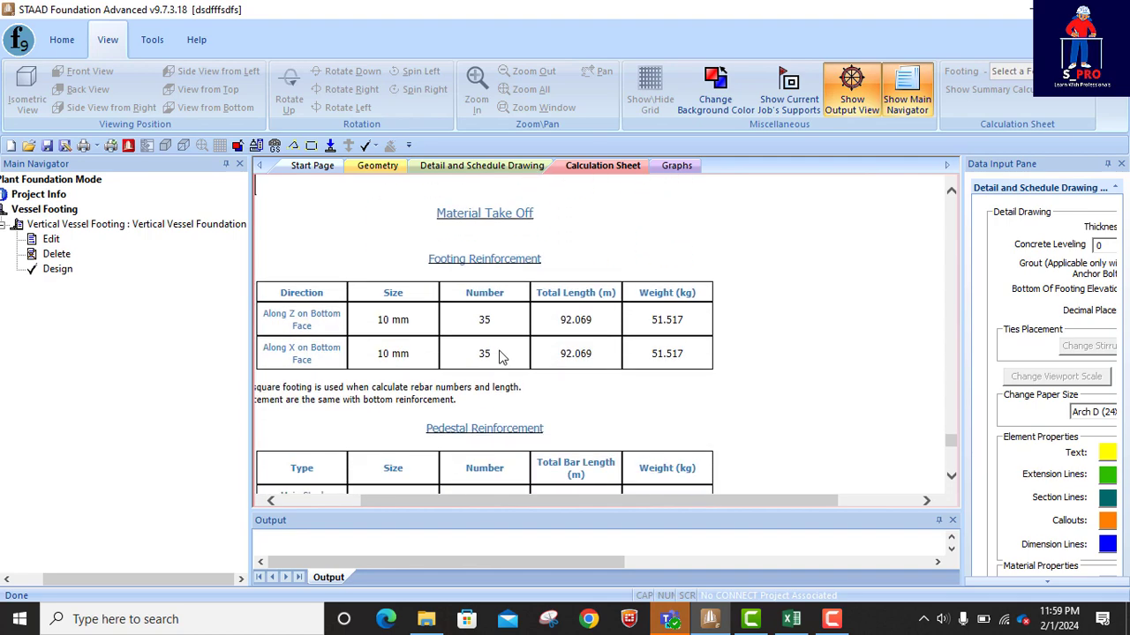
scroll(642, 381, "down", 3, "ctrl")
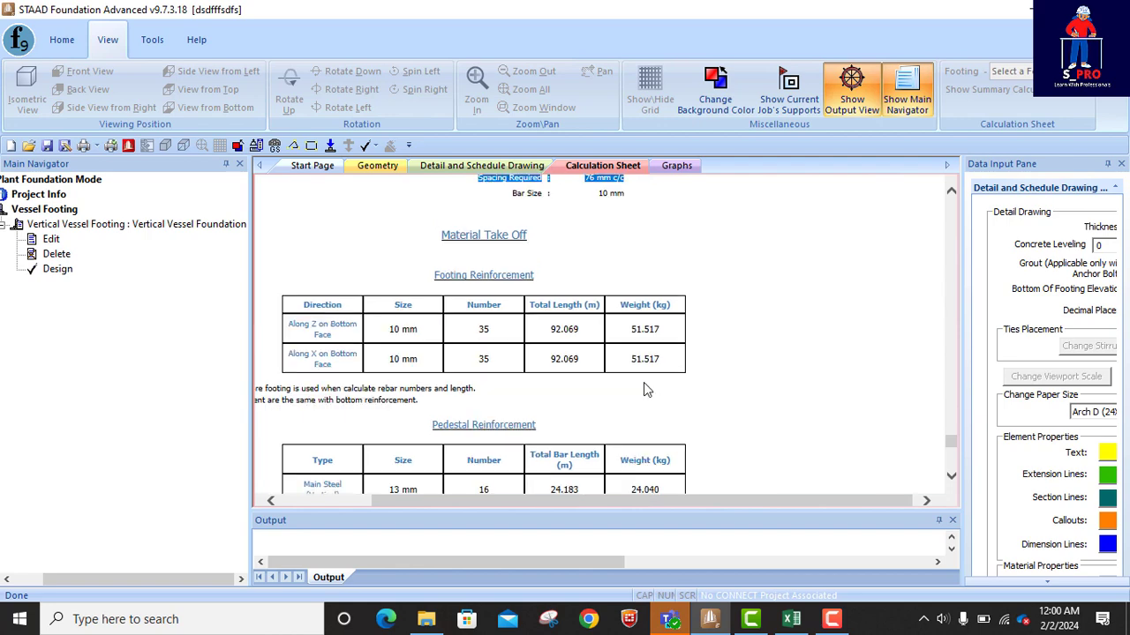
scroll(494, 367, "up", 2)
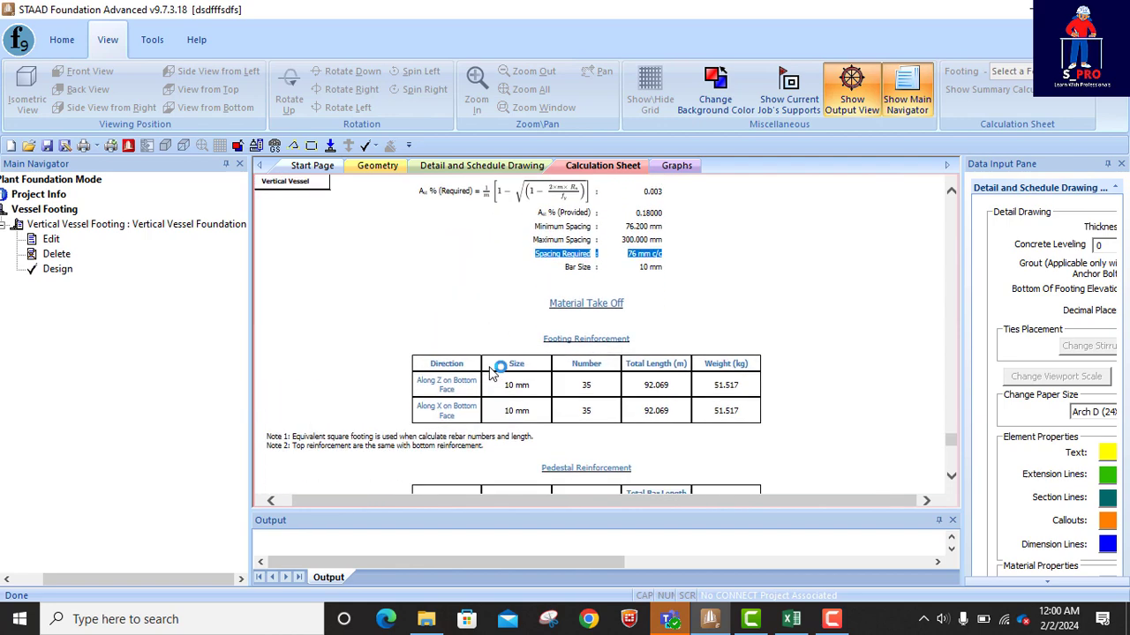
scroll(492, 372, "down", 2)
scroll(481, 371, "up", 2, "ctrl")
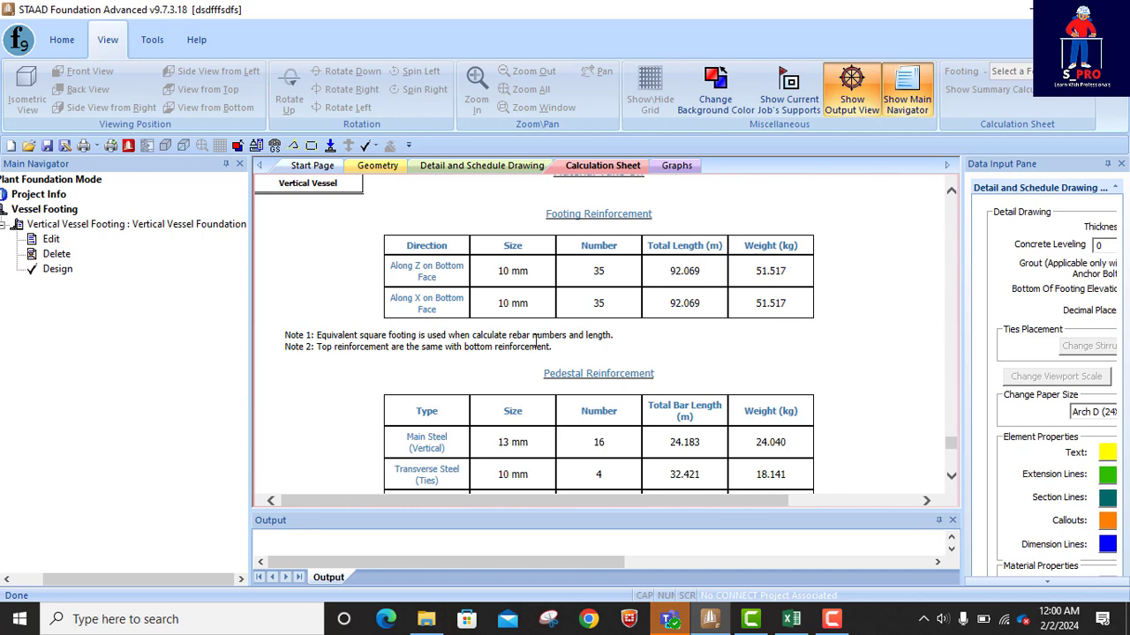
scroll(536, 343, "down", 2)
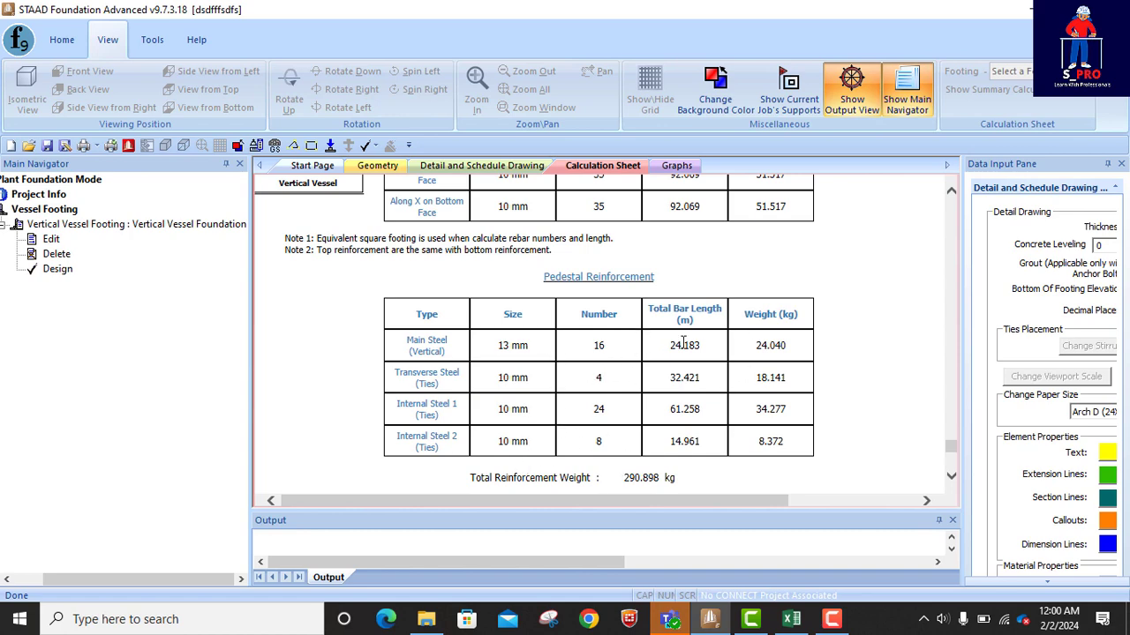
scroll(609, 353, "down", 2)
scroll(609, 353, "down", 6)
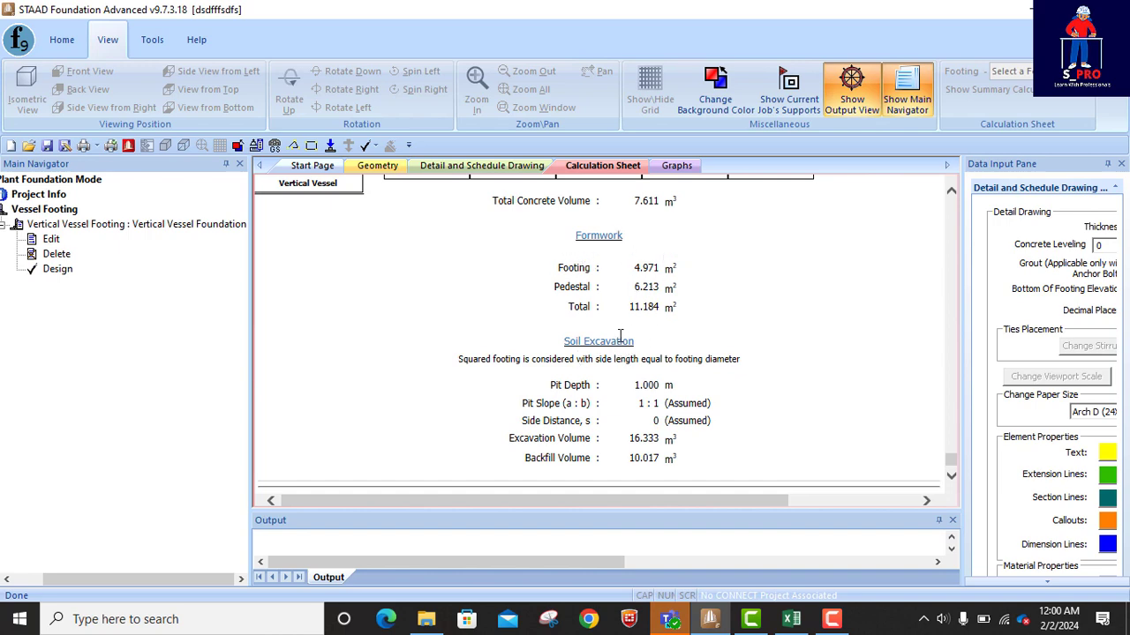
scroll(621, 336, "up", 15)
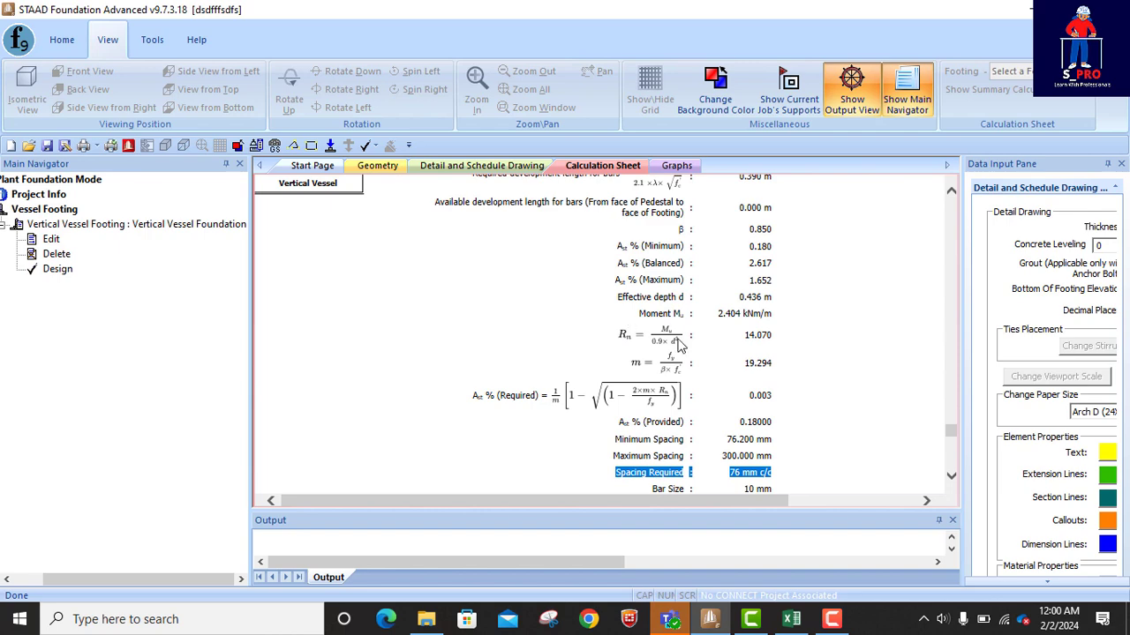
Step: Scroll back up past the shear sections to the Overturning Ratio table and its pass statement
scroll(720, 351, "up", 4)
scroll(719, 352, "up", 10)
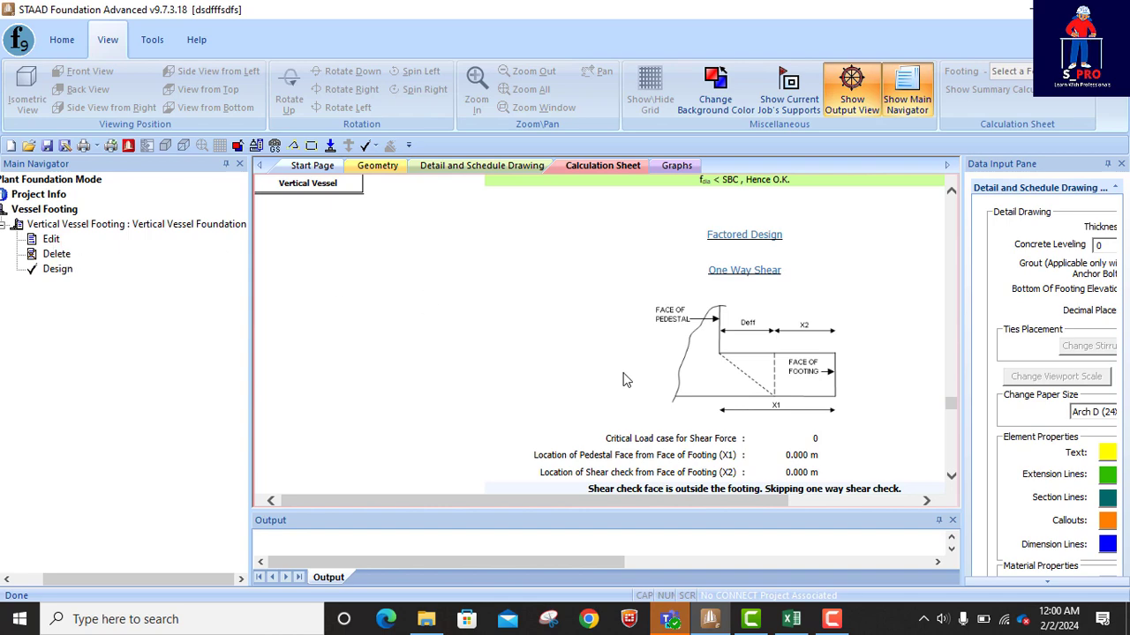
scroll(622, 379, "up", 15)
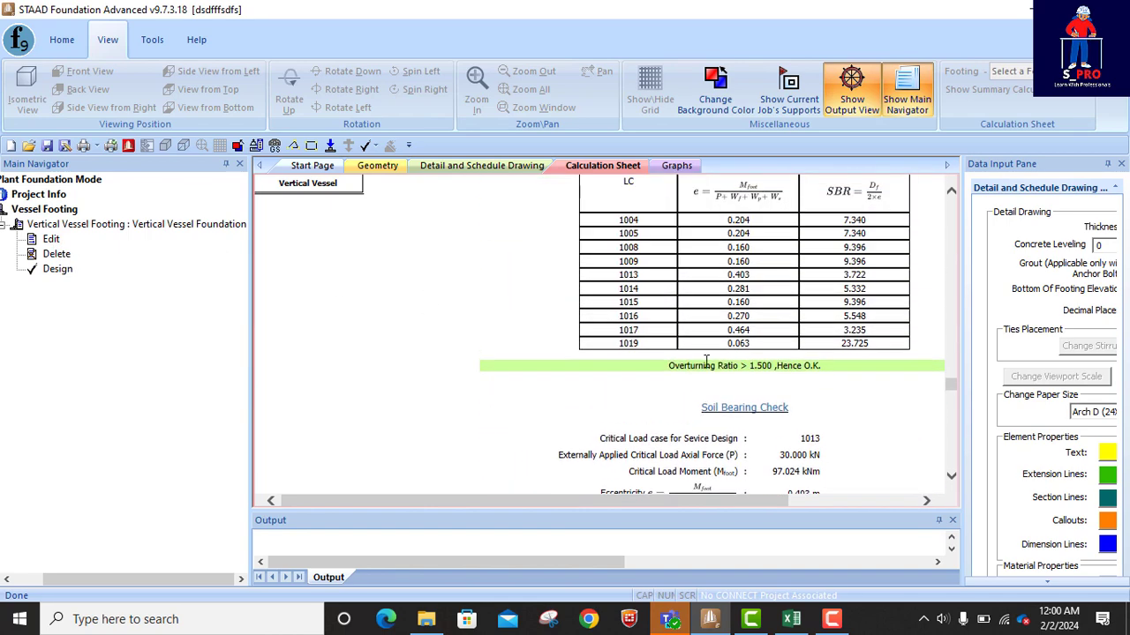